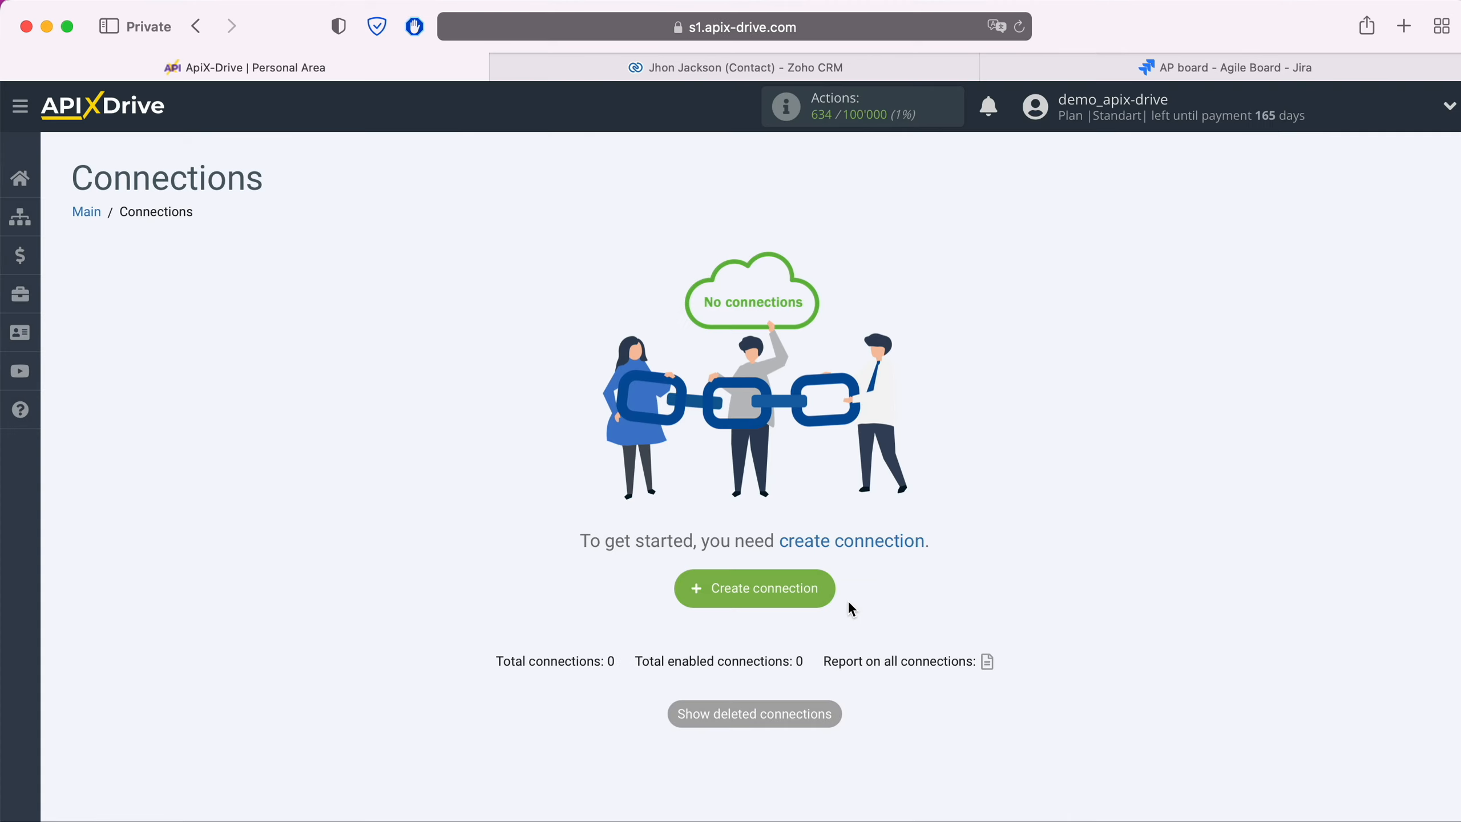
# - Create a new connection with Zoho CRM as the data source system
pyautogui.click(826, 594)
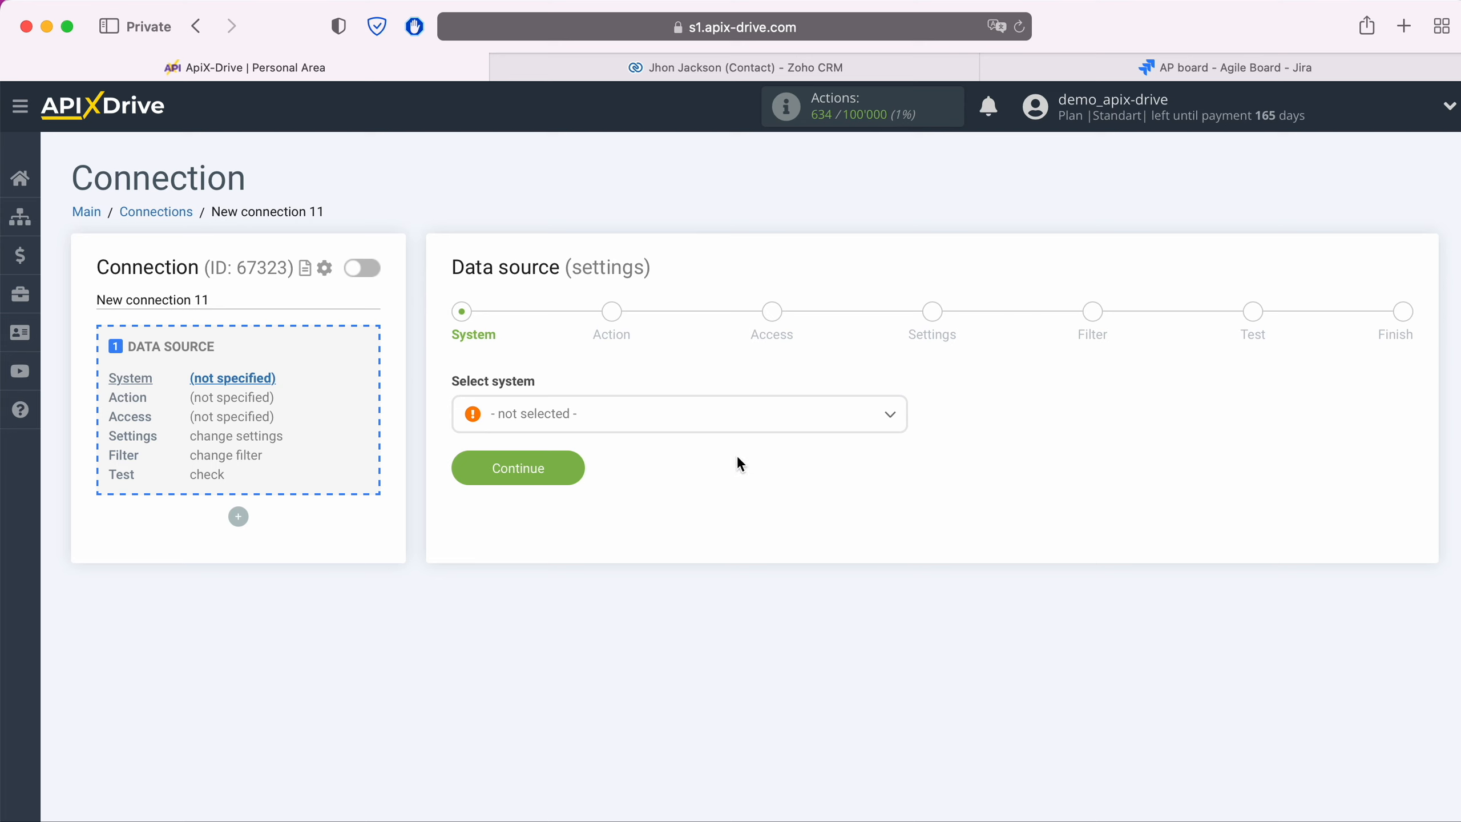
pyautogui.click(737, 423)
pyautogui.scroll(-3, 747, 547)
pyautogui.scroll(-12, 747, 558)
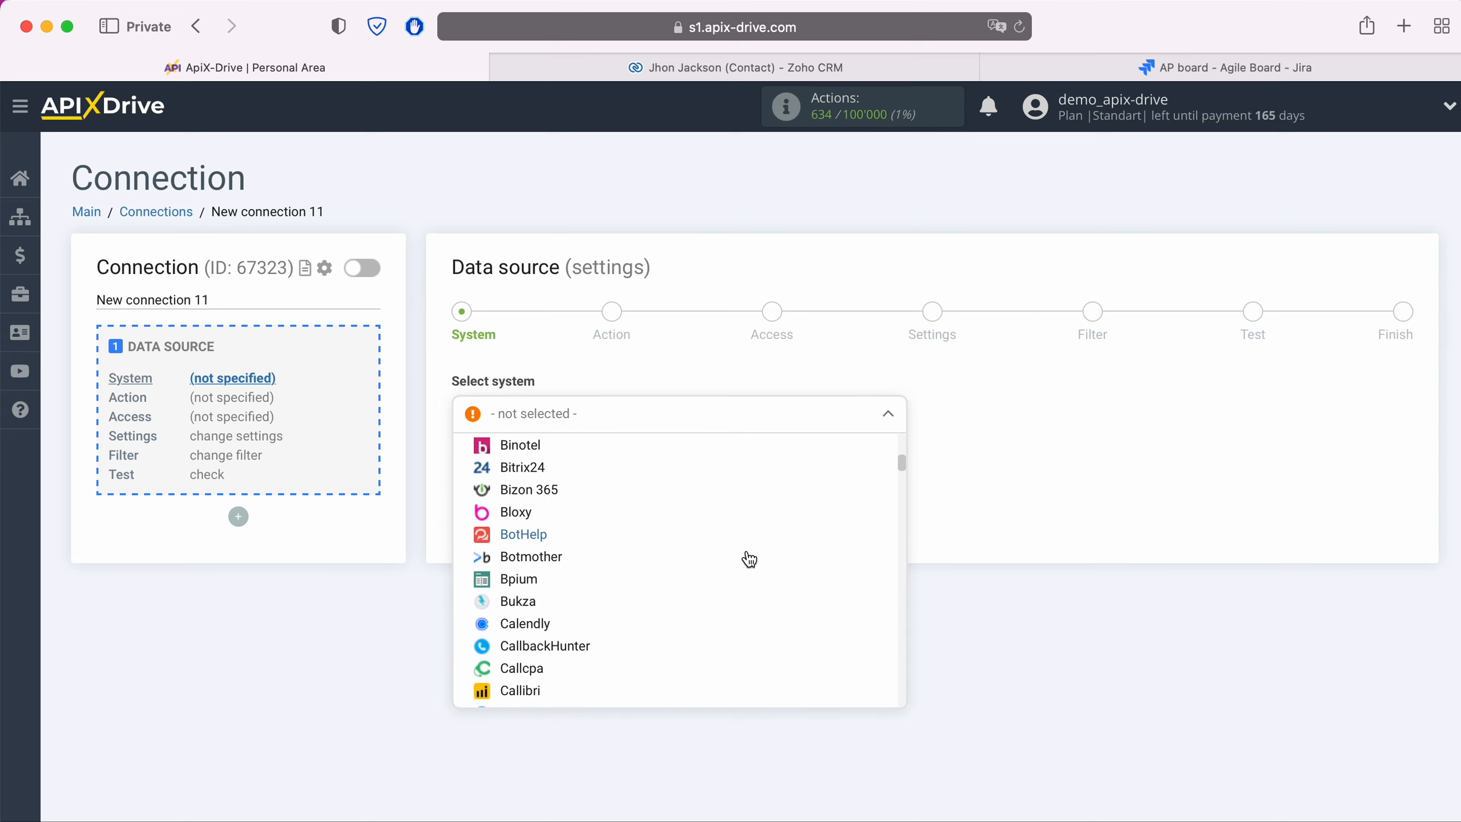
pyautogui.scroll(-12, 748, 558)
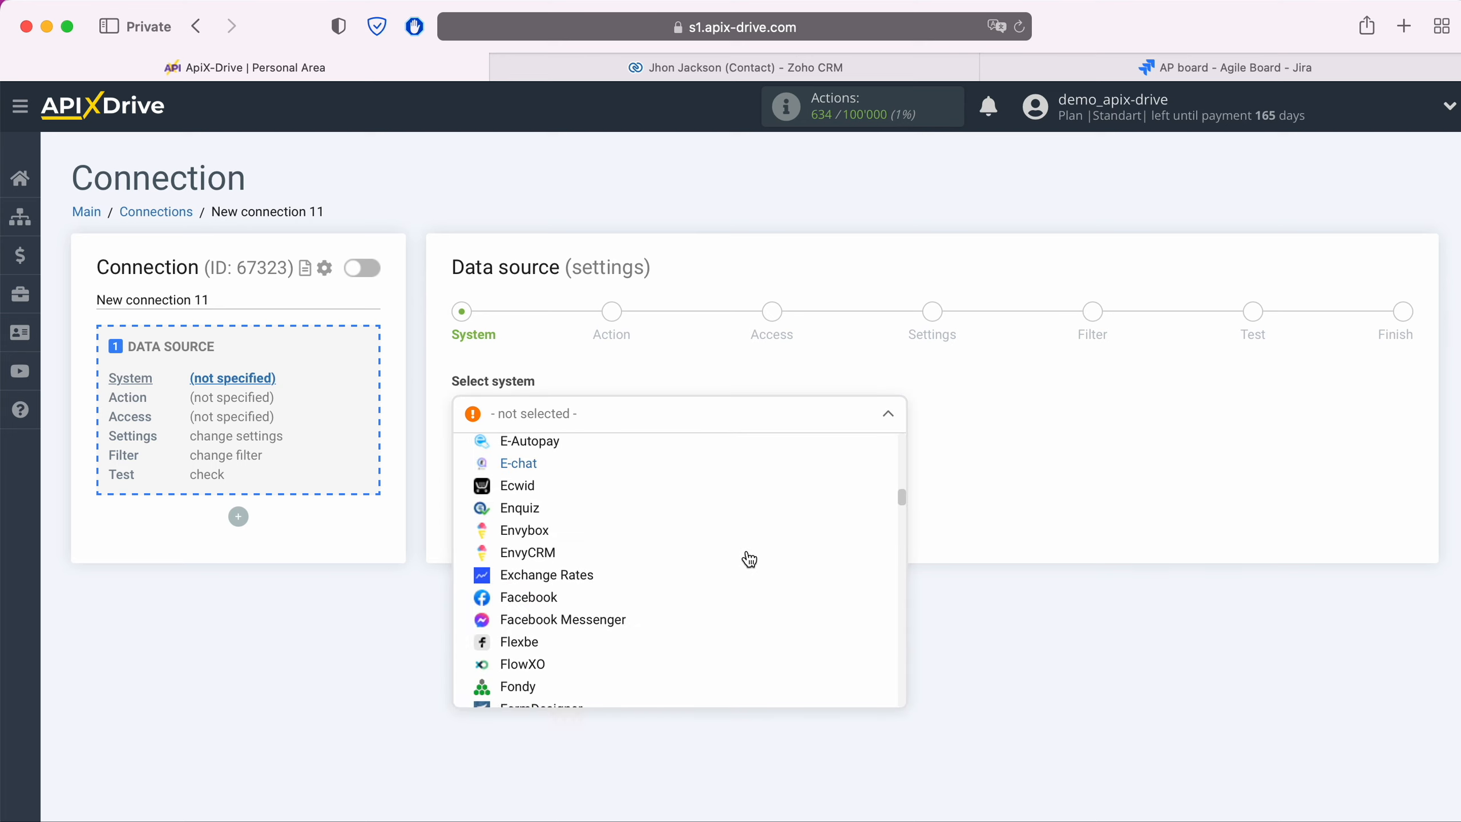
pyautogui.scroll(-12, 749, 558)
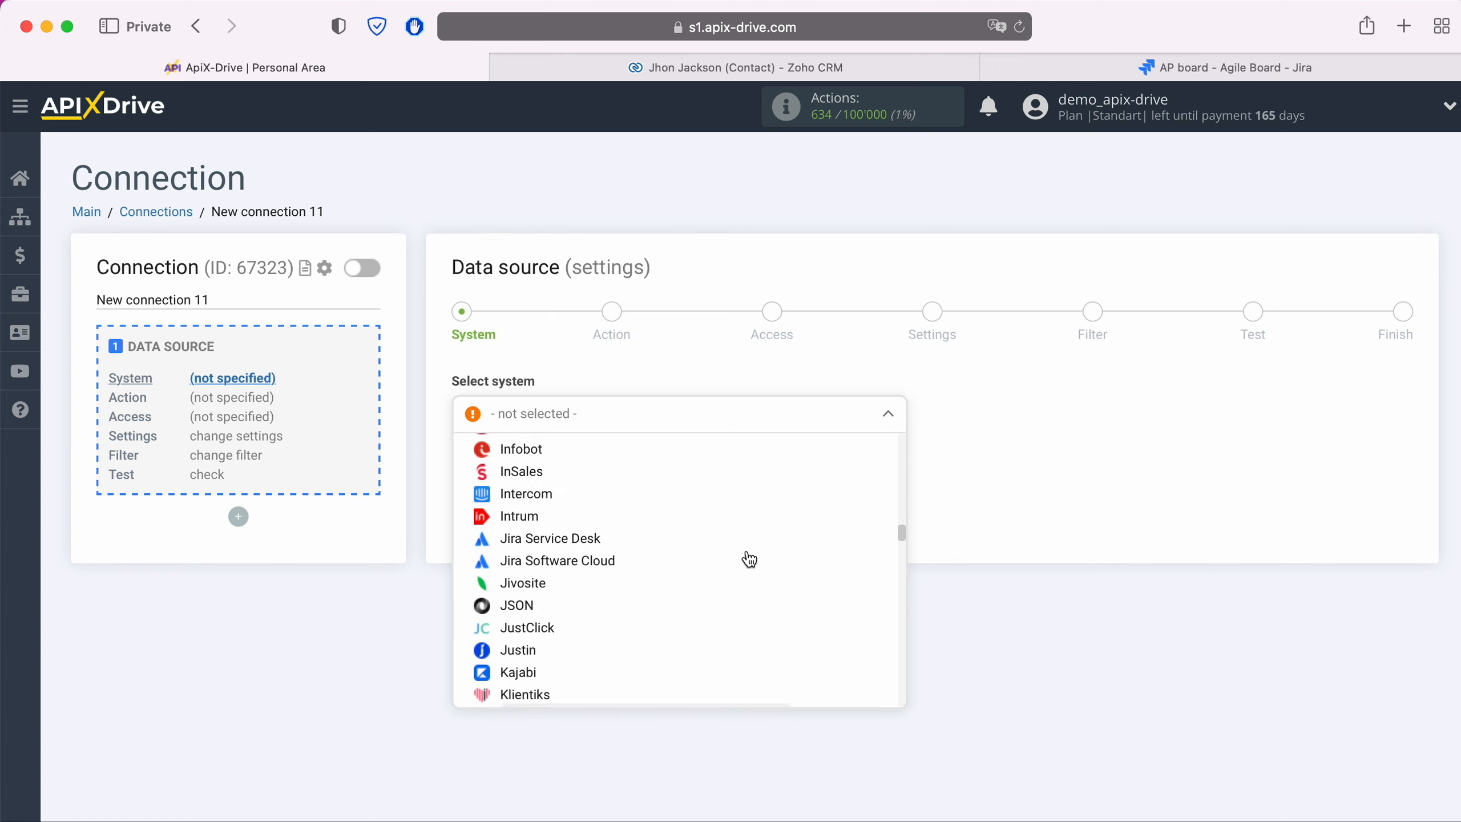
pyautogui.scroll(-12, 749, 558)
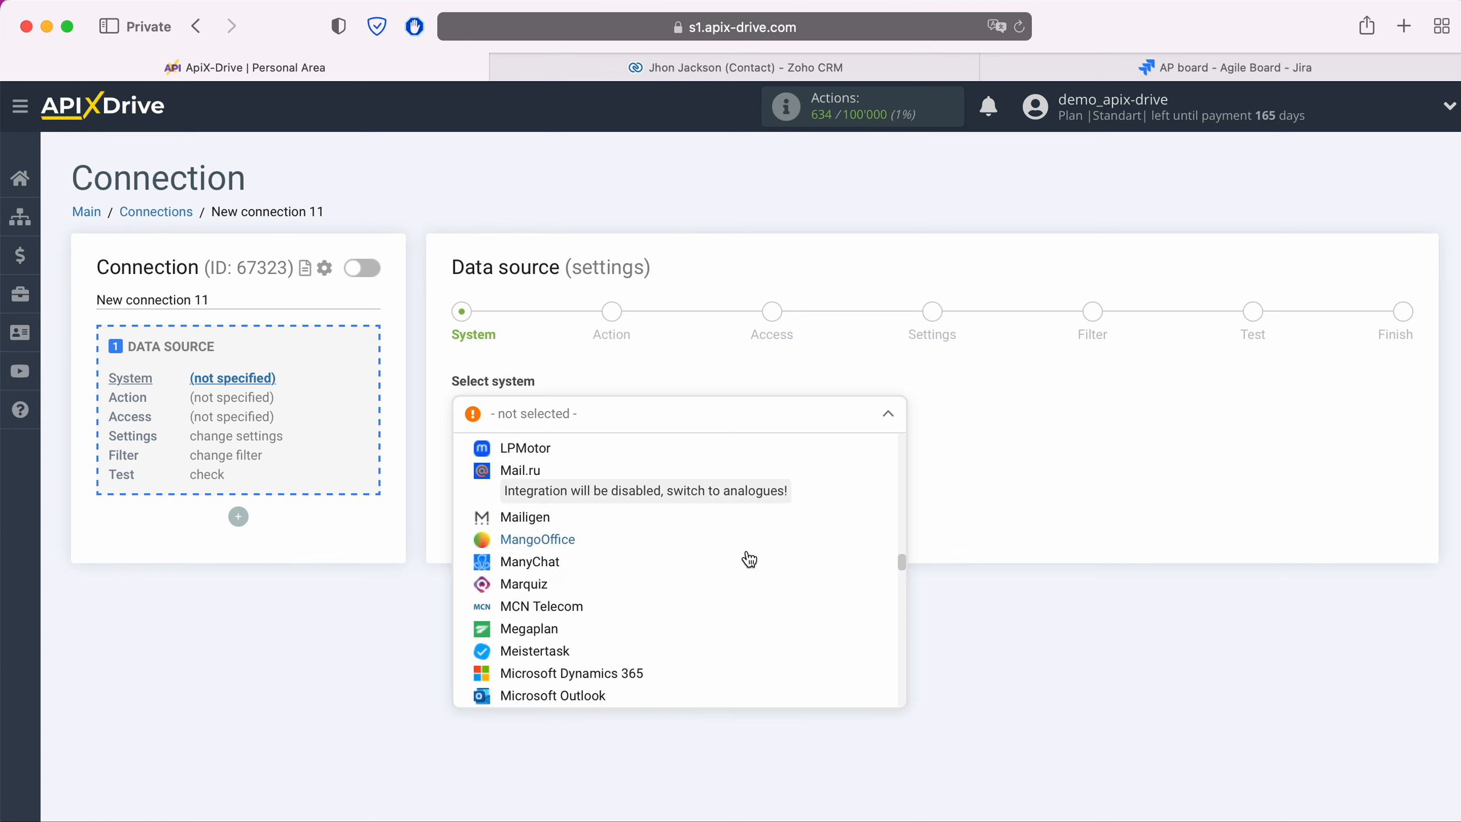
pyautogui.scroll(-12, 749, 558)
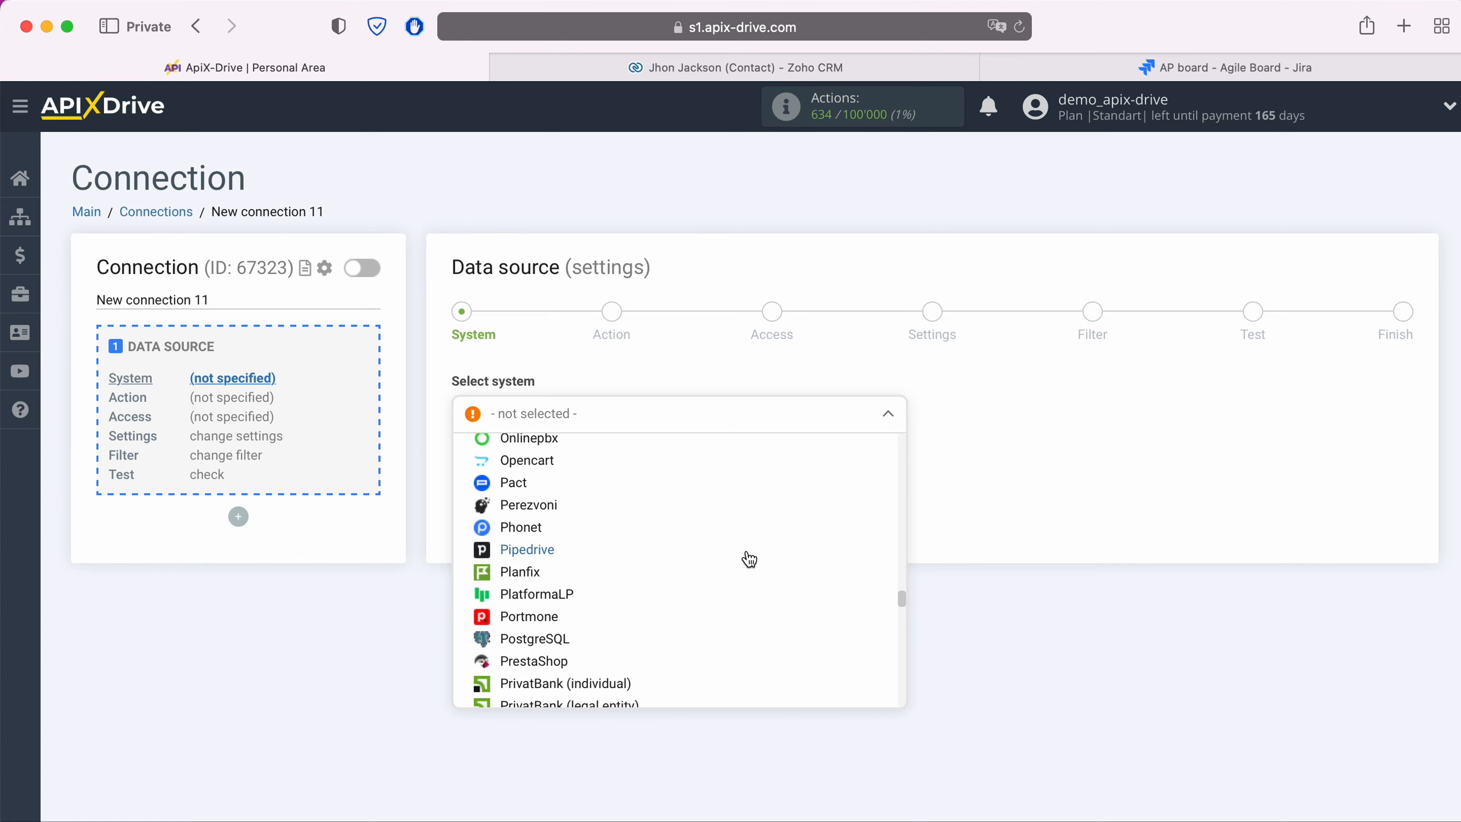
pyautogui.scroll(-12, 749, 559)
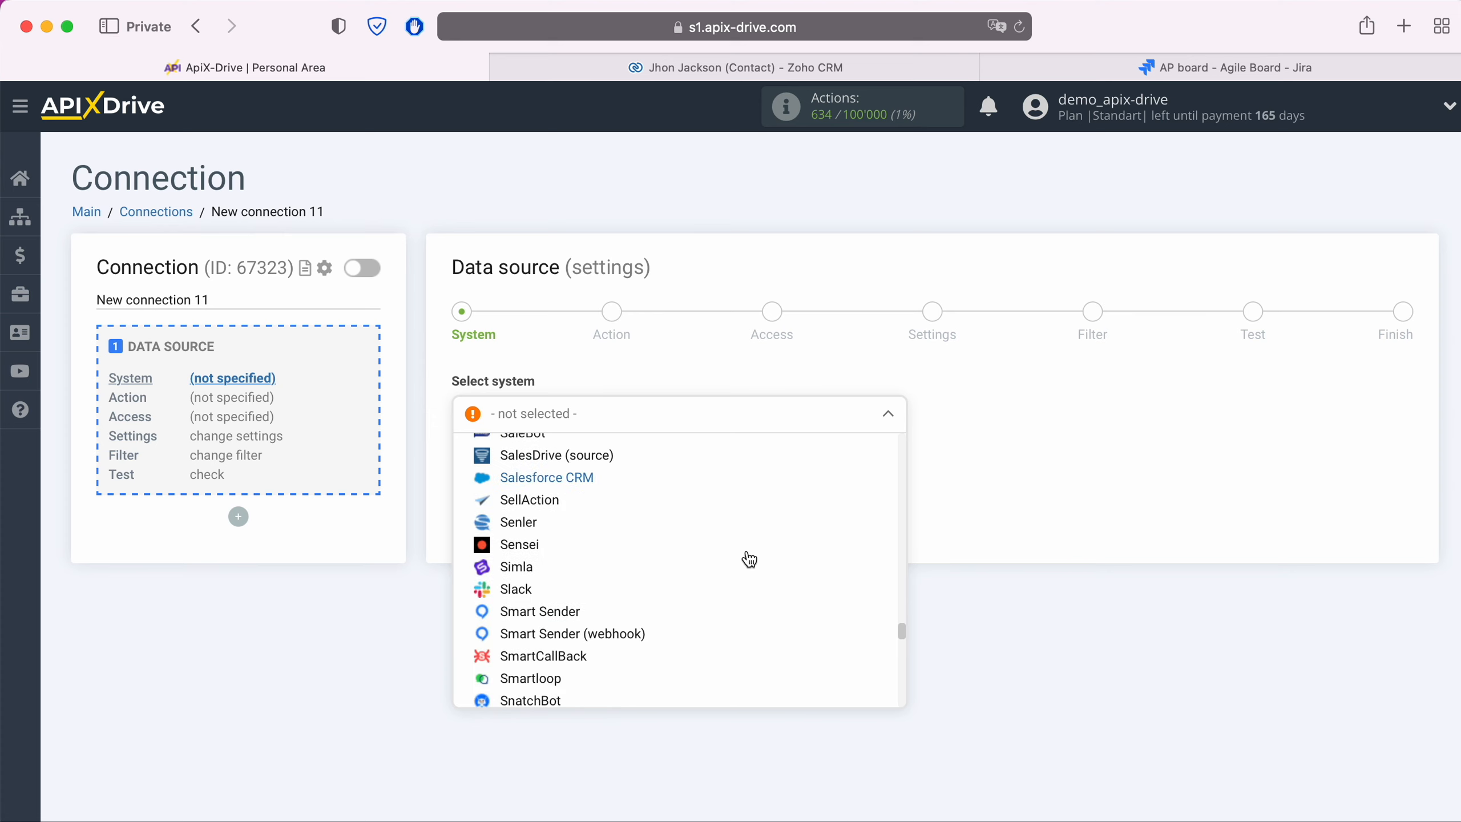
pyautogui.scroll(-12, 749, 558)
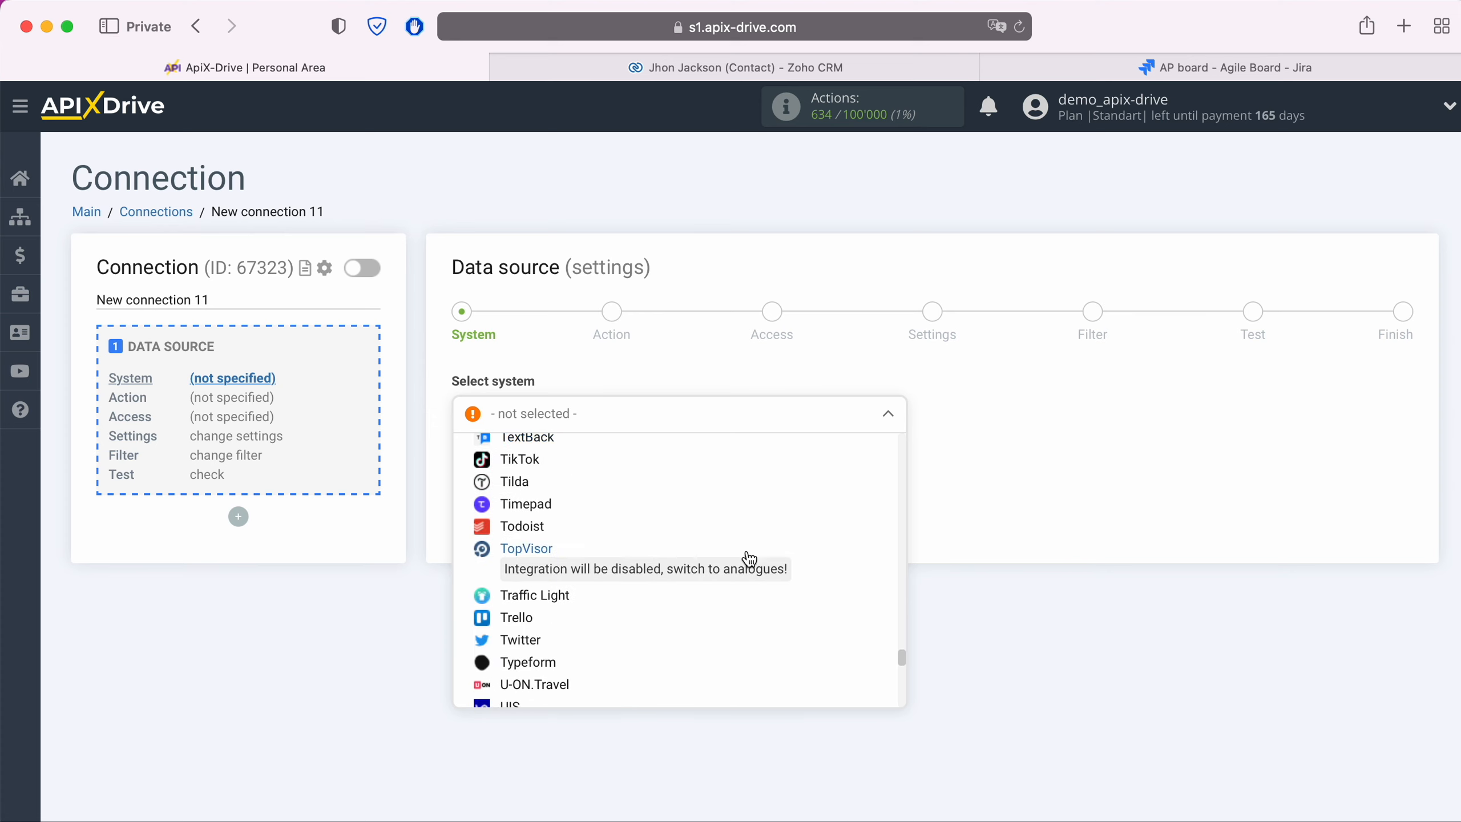
pyautogui.scroll(-10, 749, 558)
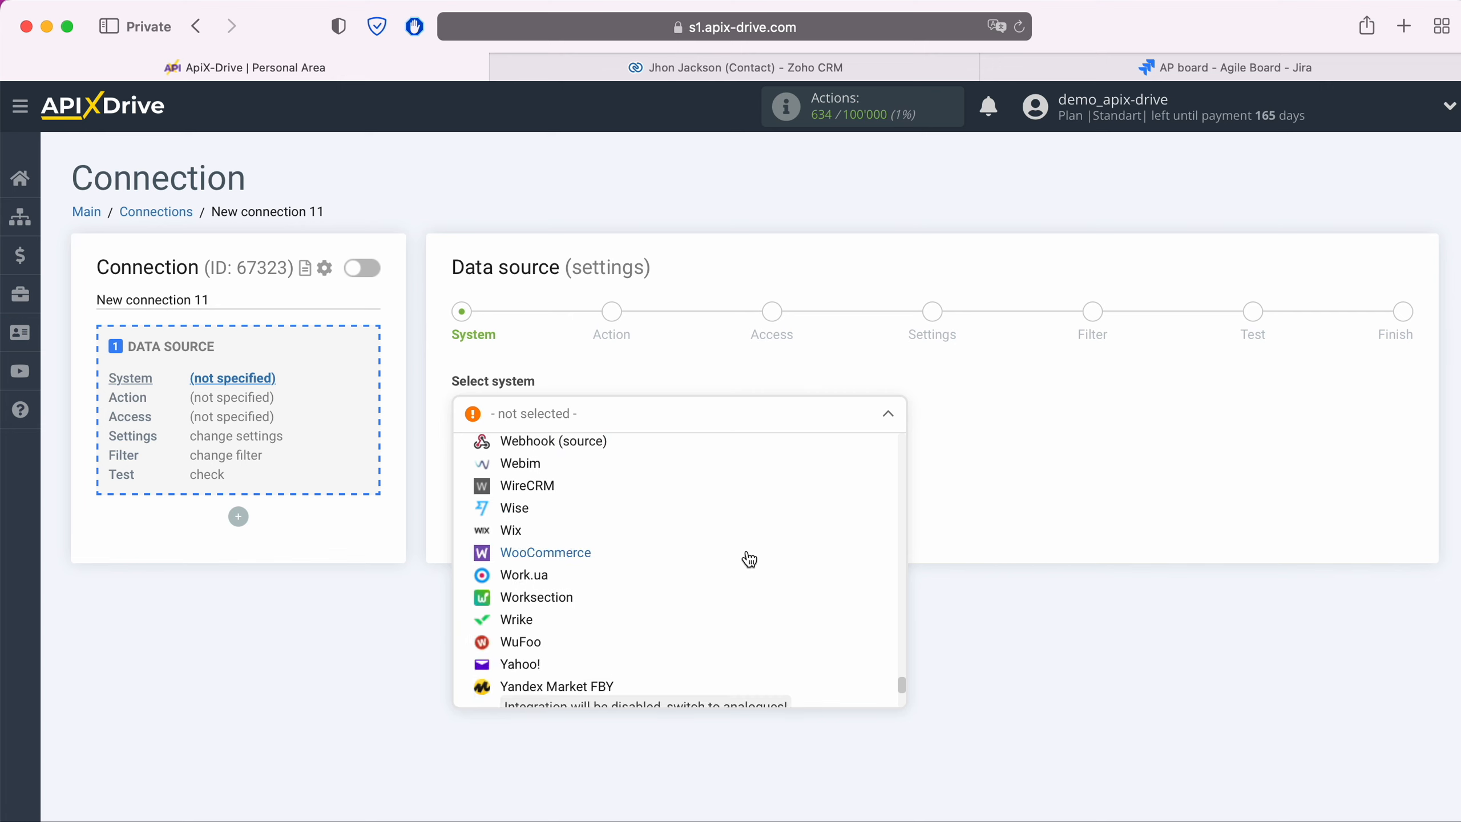
pyautogui.click(543, 663)
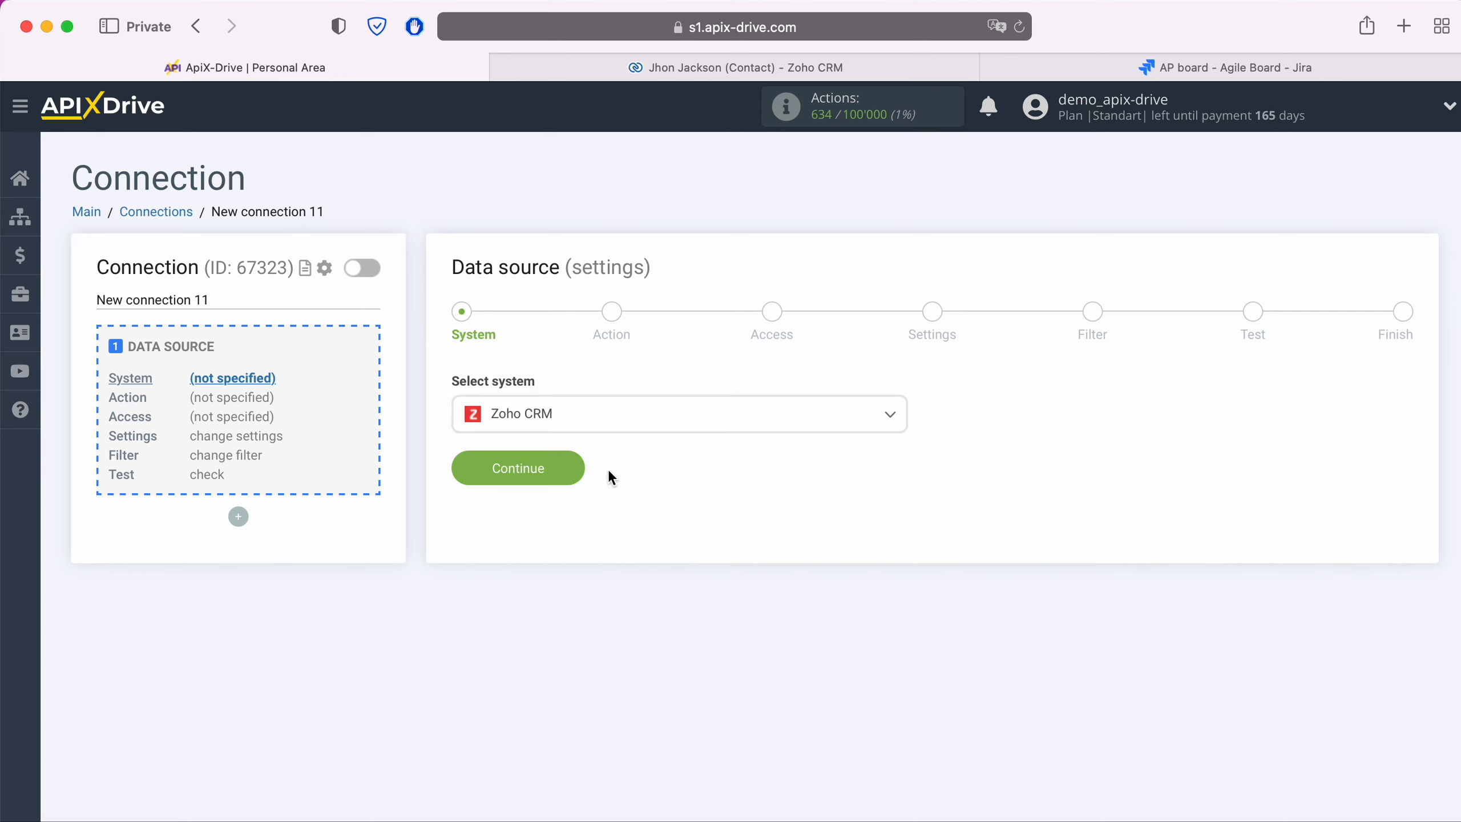
pyautogui.click(565, 469)
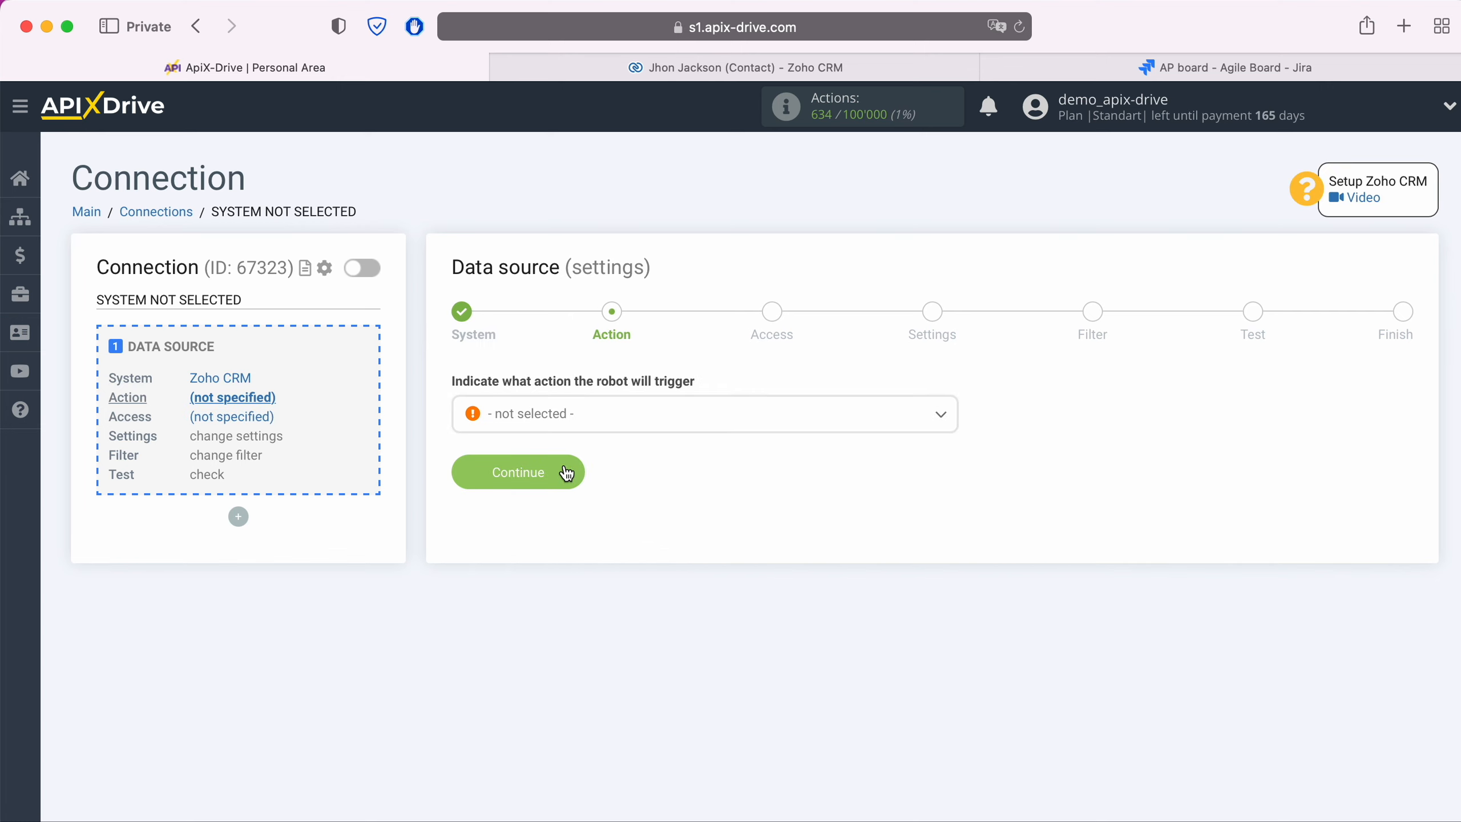
# - Set the Zoho CRM source action to Get Contacts (new)
pyautogui.click(585, 424)
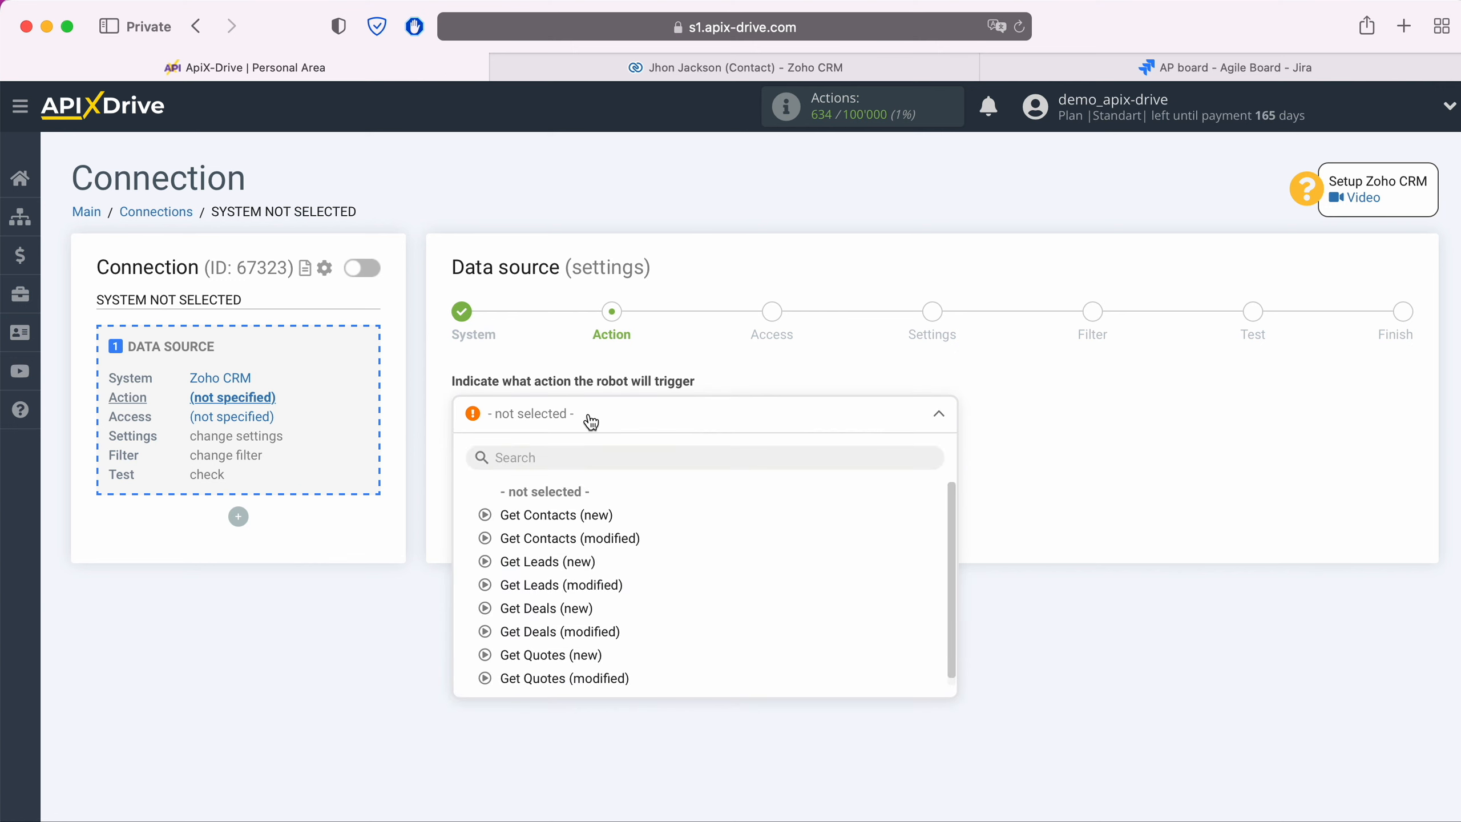
pyautogui.click(576, 515)
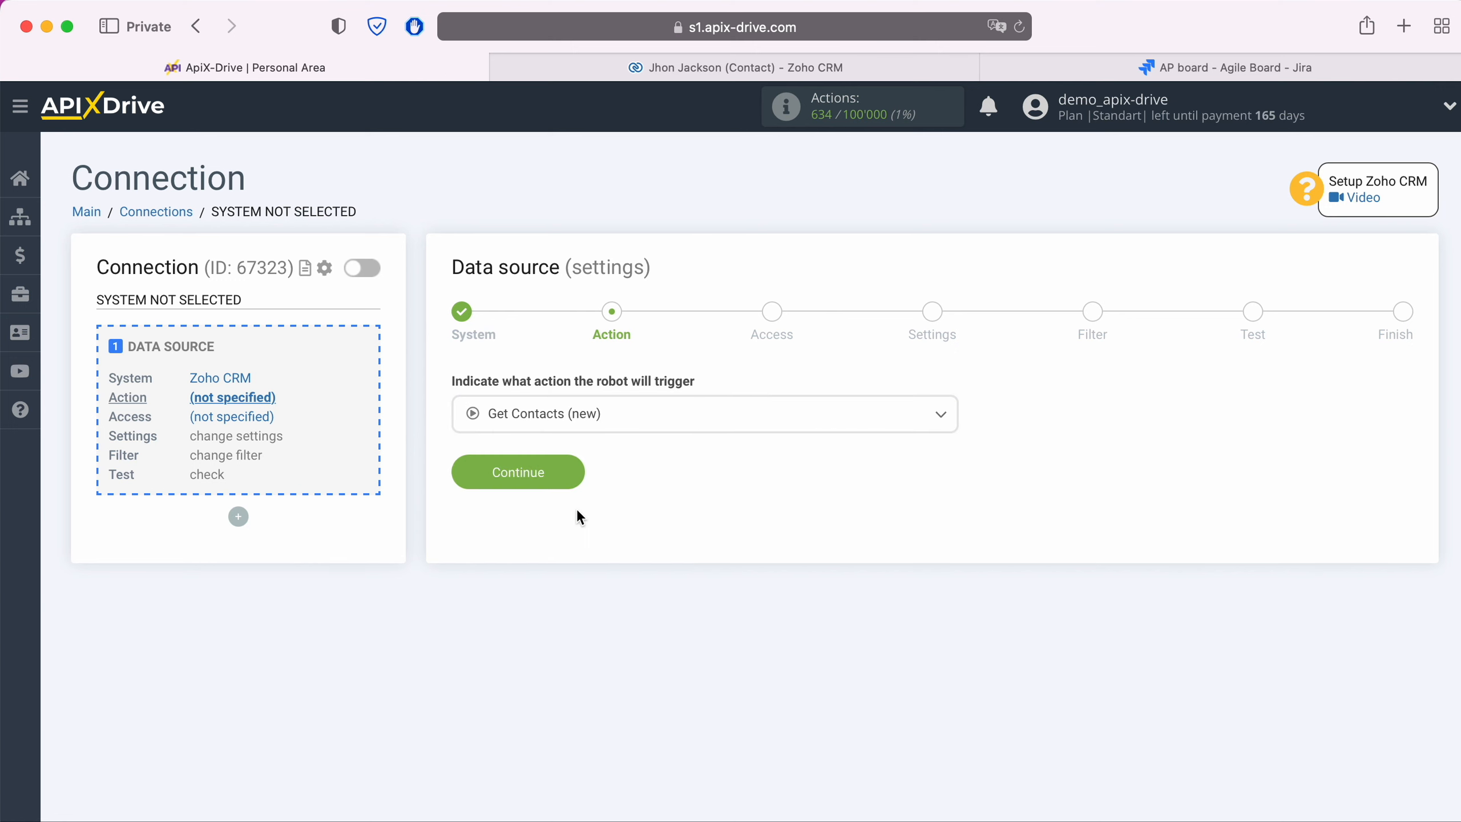
pyautogui.click(573, 470)
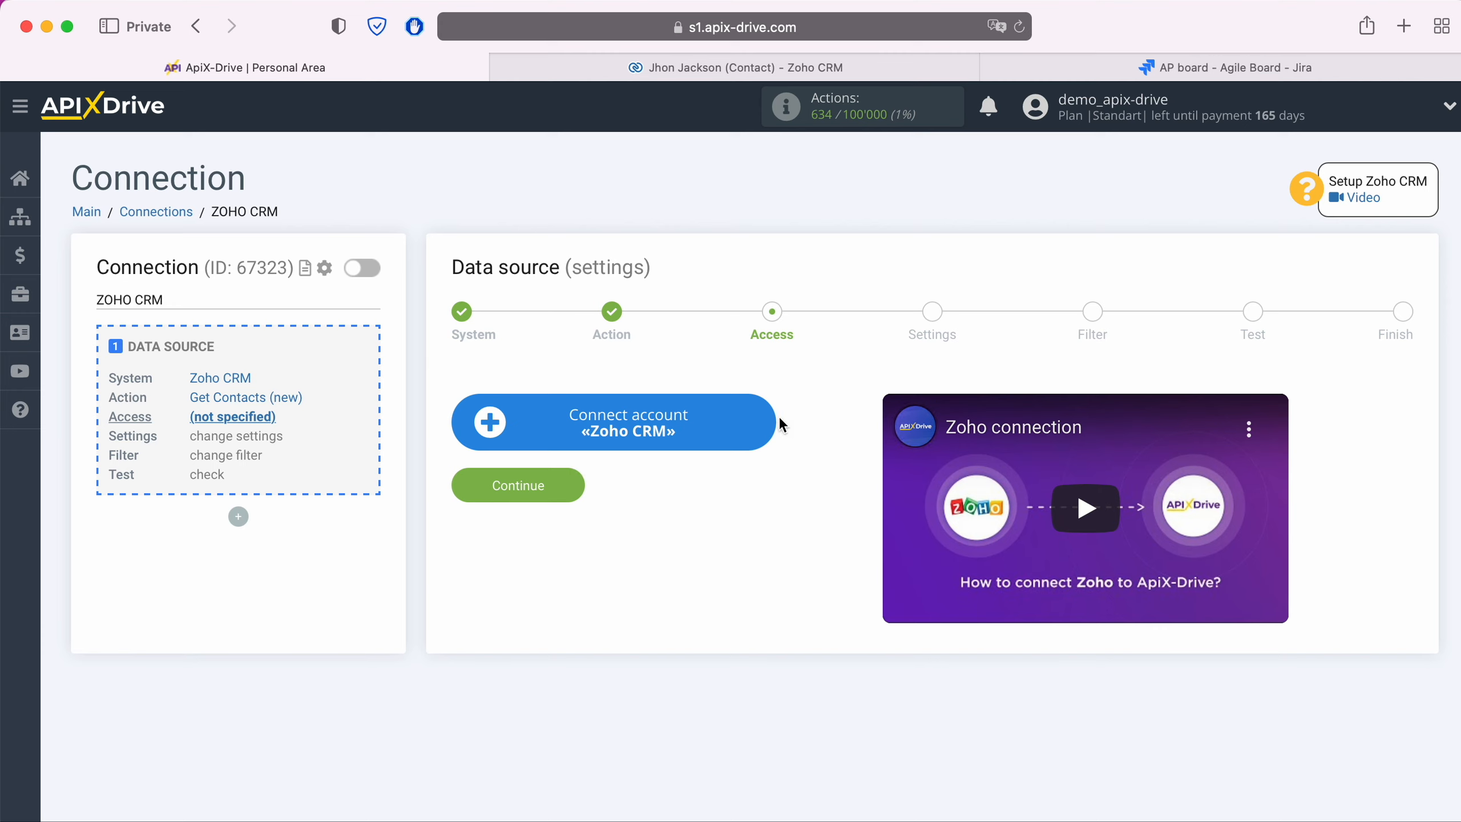
# - Sign in to Zoho with the account e-mail and saved password, then accept ApiX-Drive's access request
pyautogui.click(764, 423)
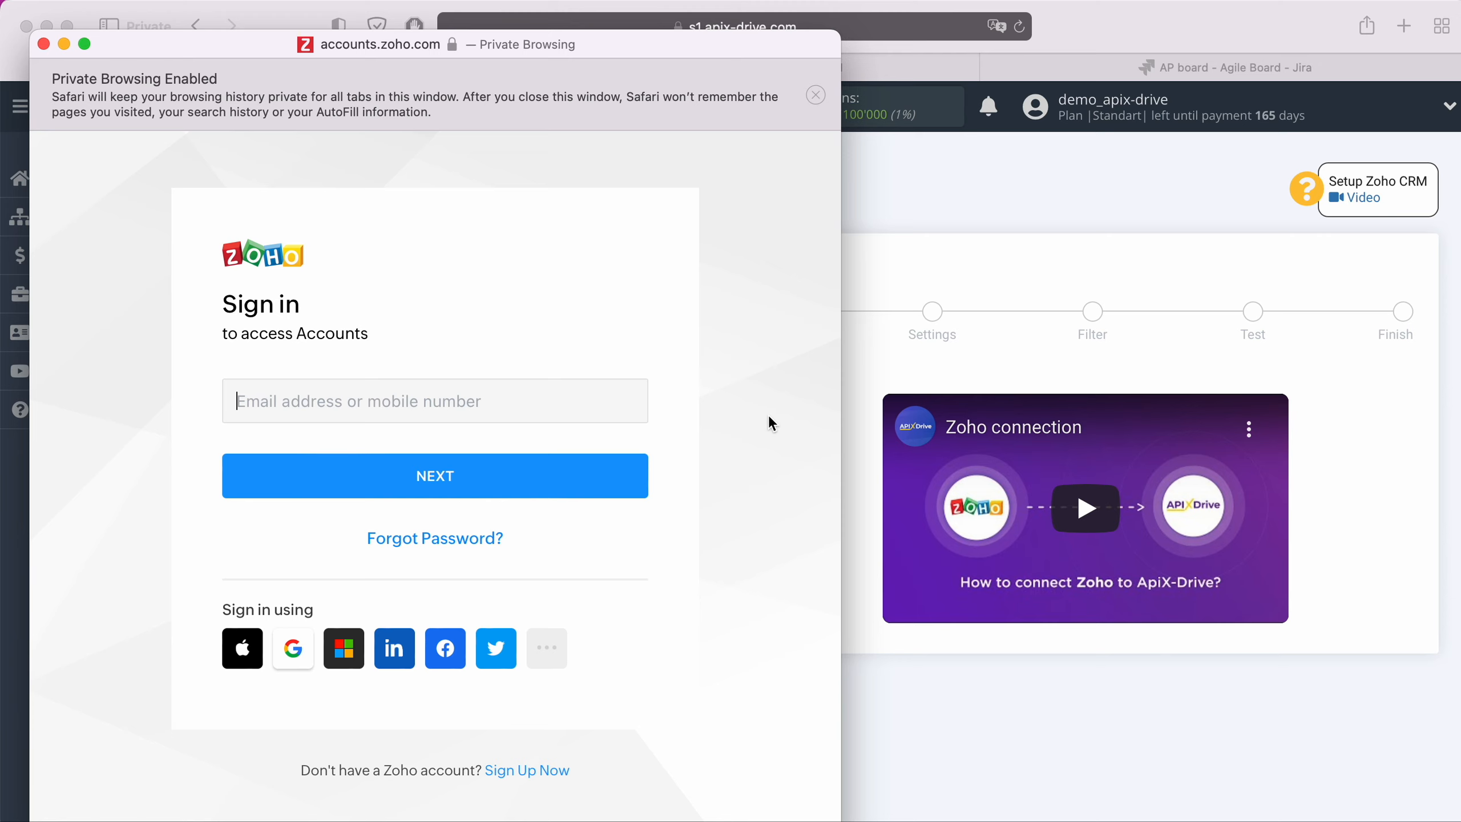
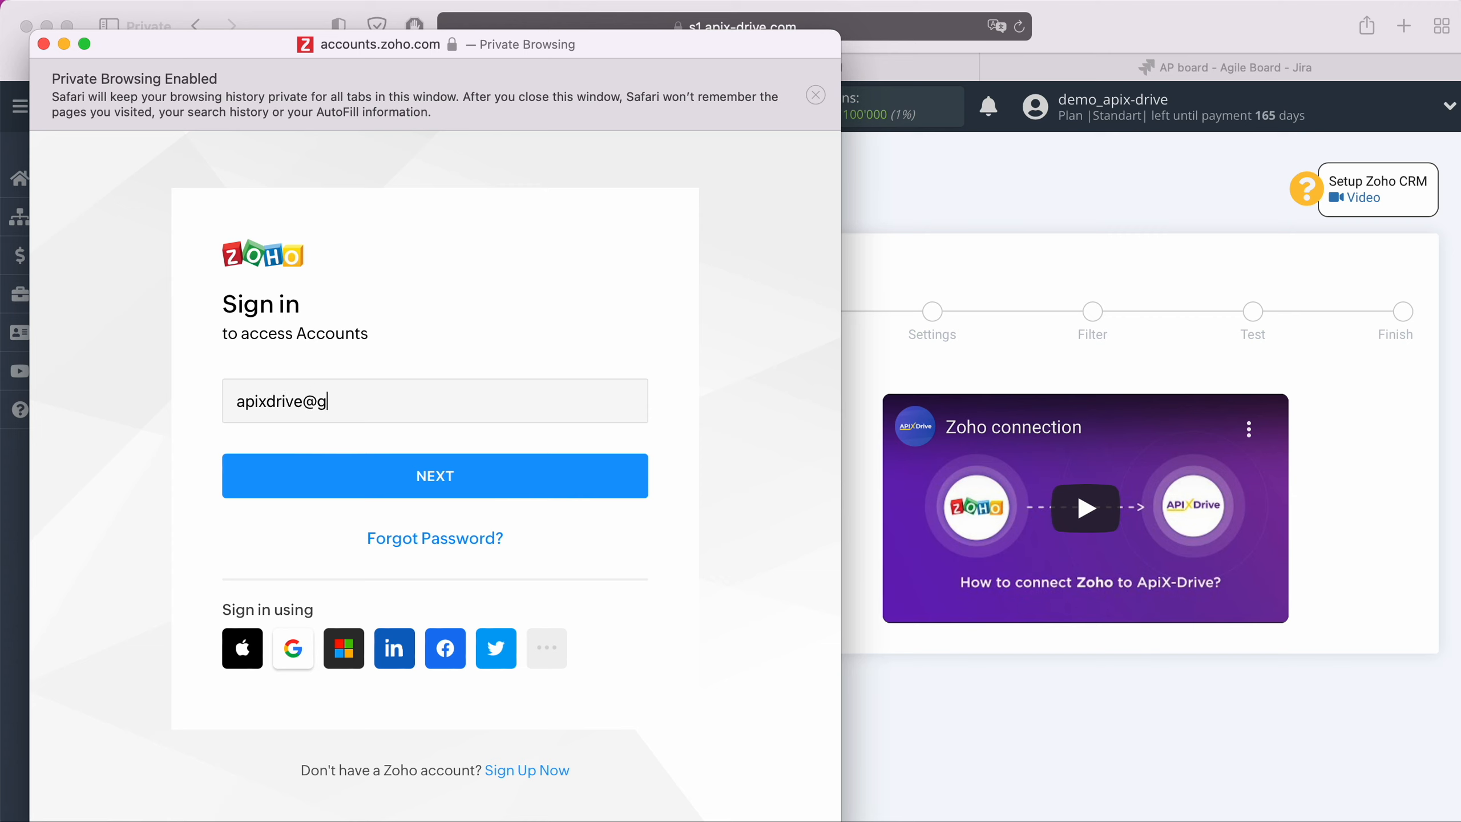
pyautogui.click(591, 467)
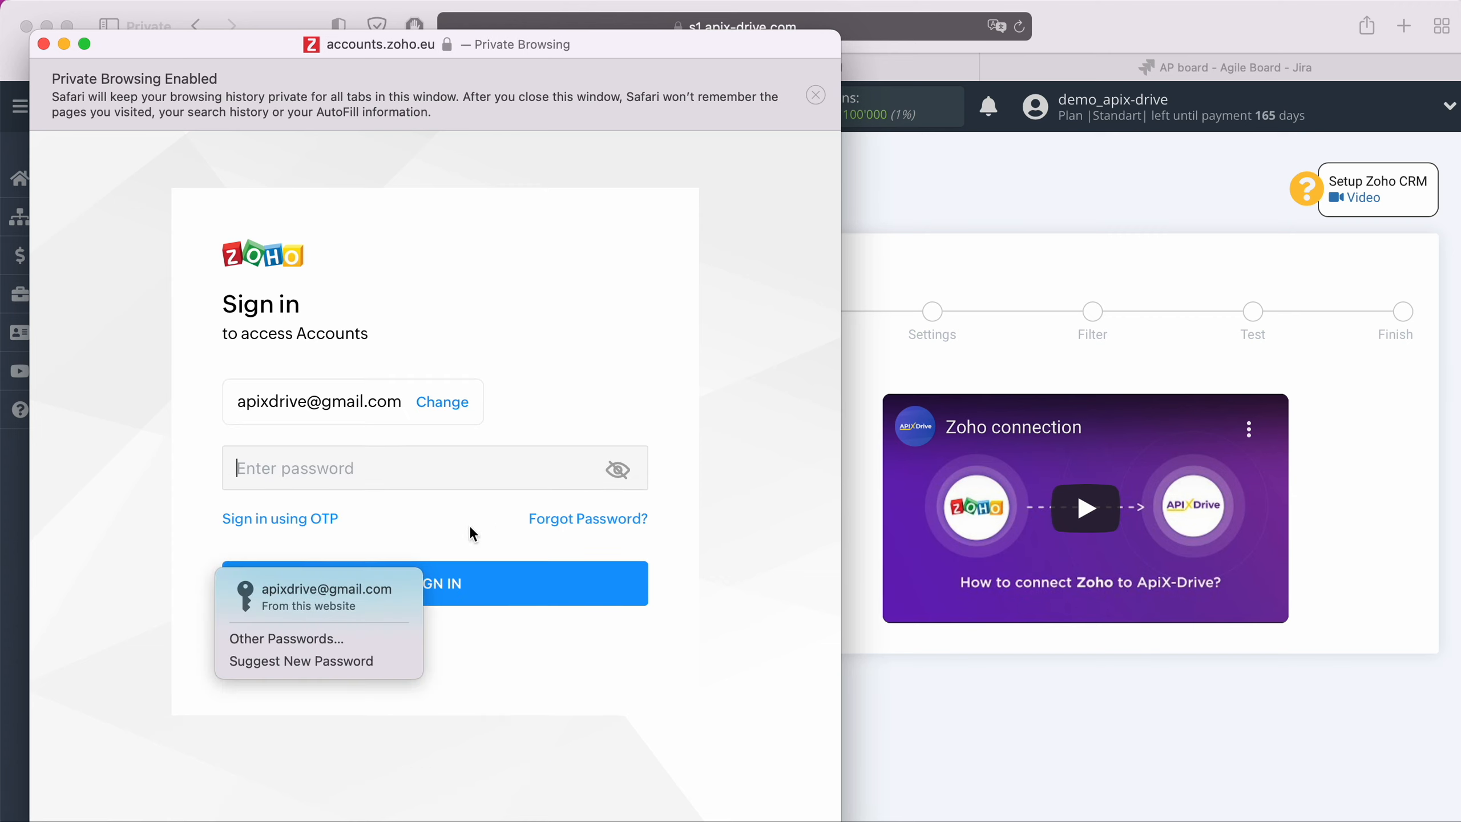
pyautogui.click(388, 596)
pyautogui.click(491, 583)
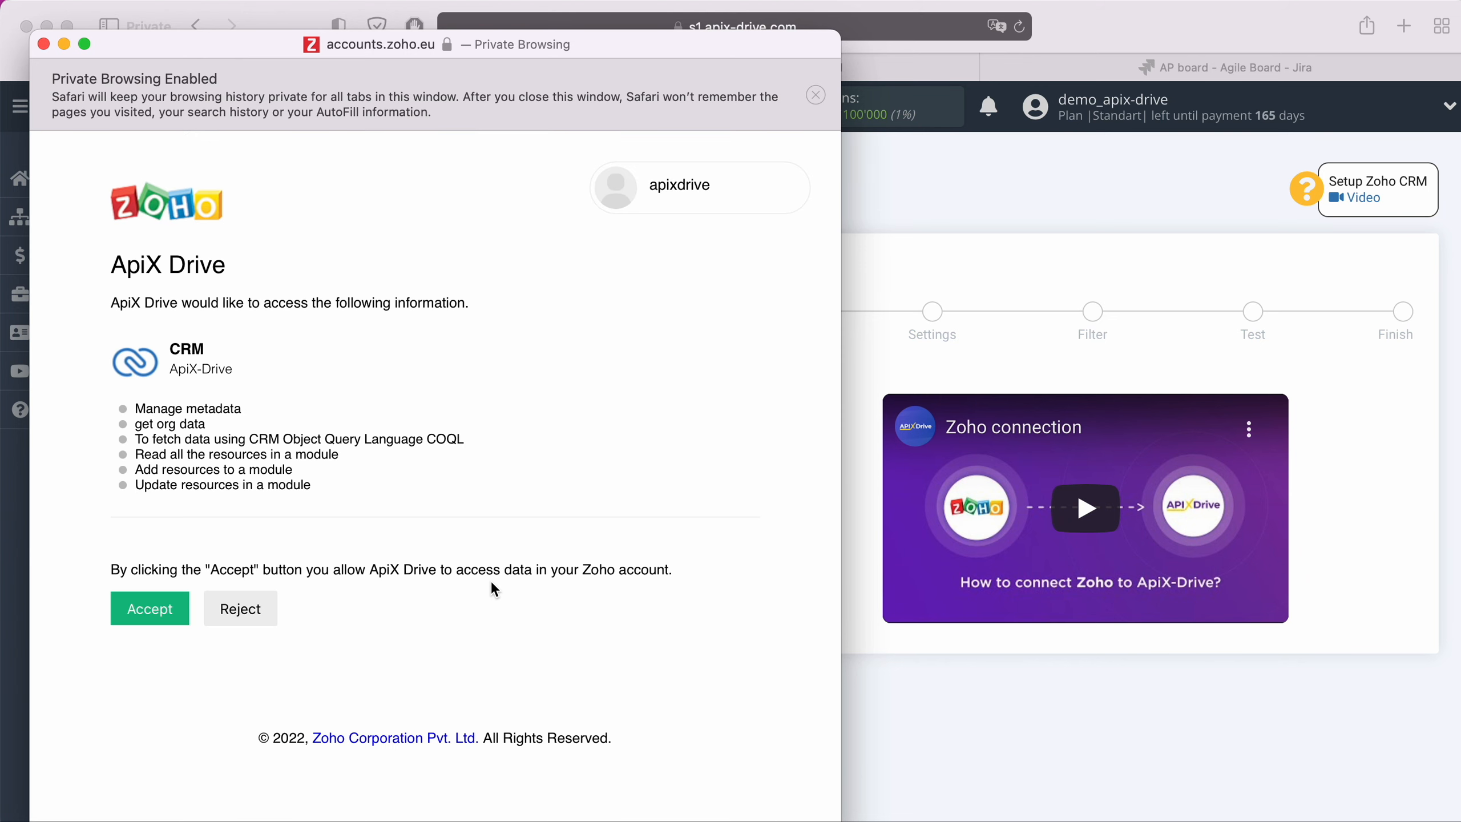
pyautogui.click(164, 609)
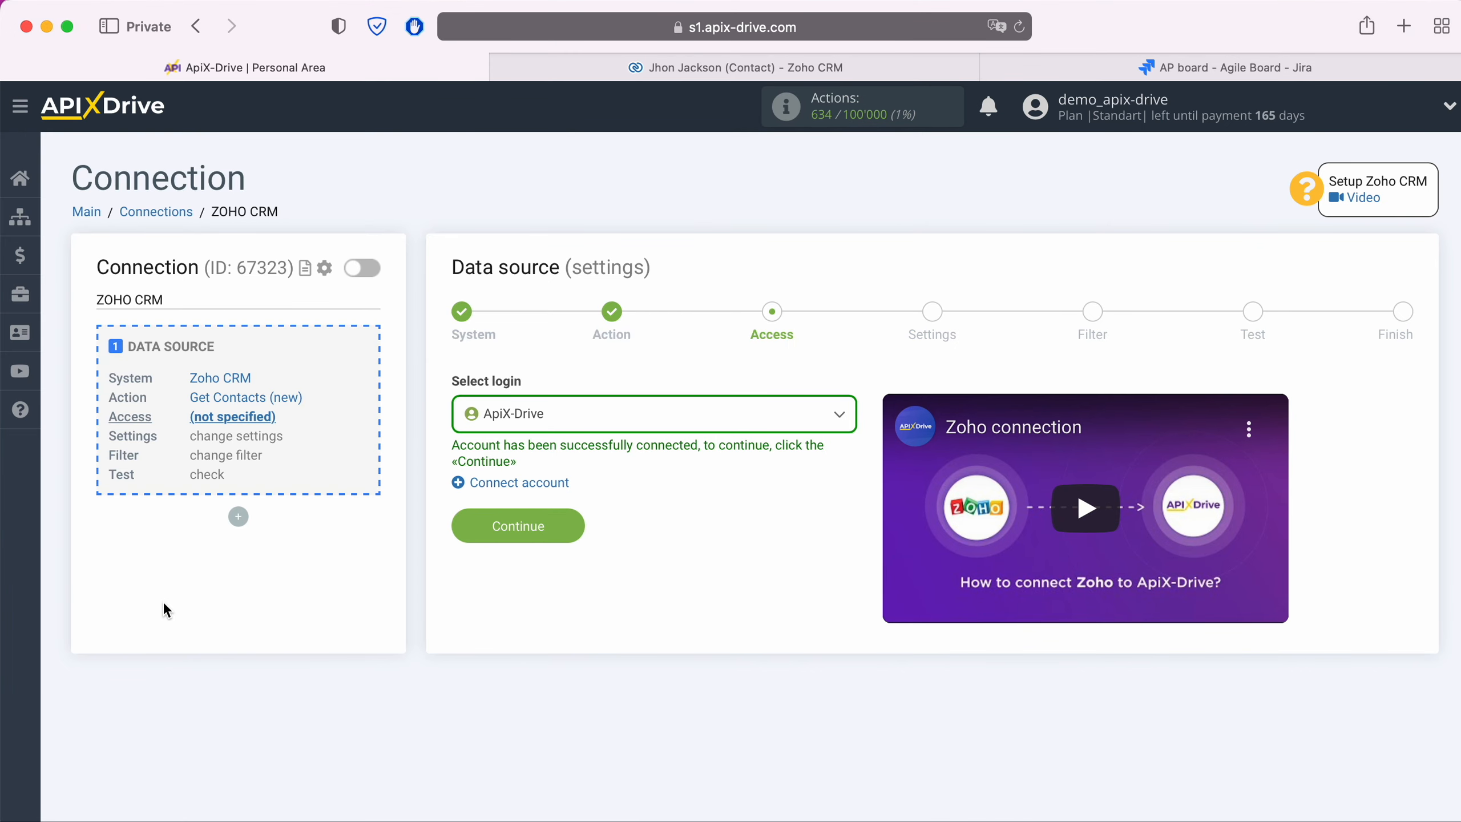
# - Select the connected Zoho login for the data source
pyautogui.click(555, 423)
pyautogui.click(536, 536)
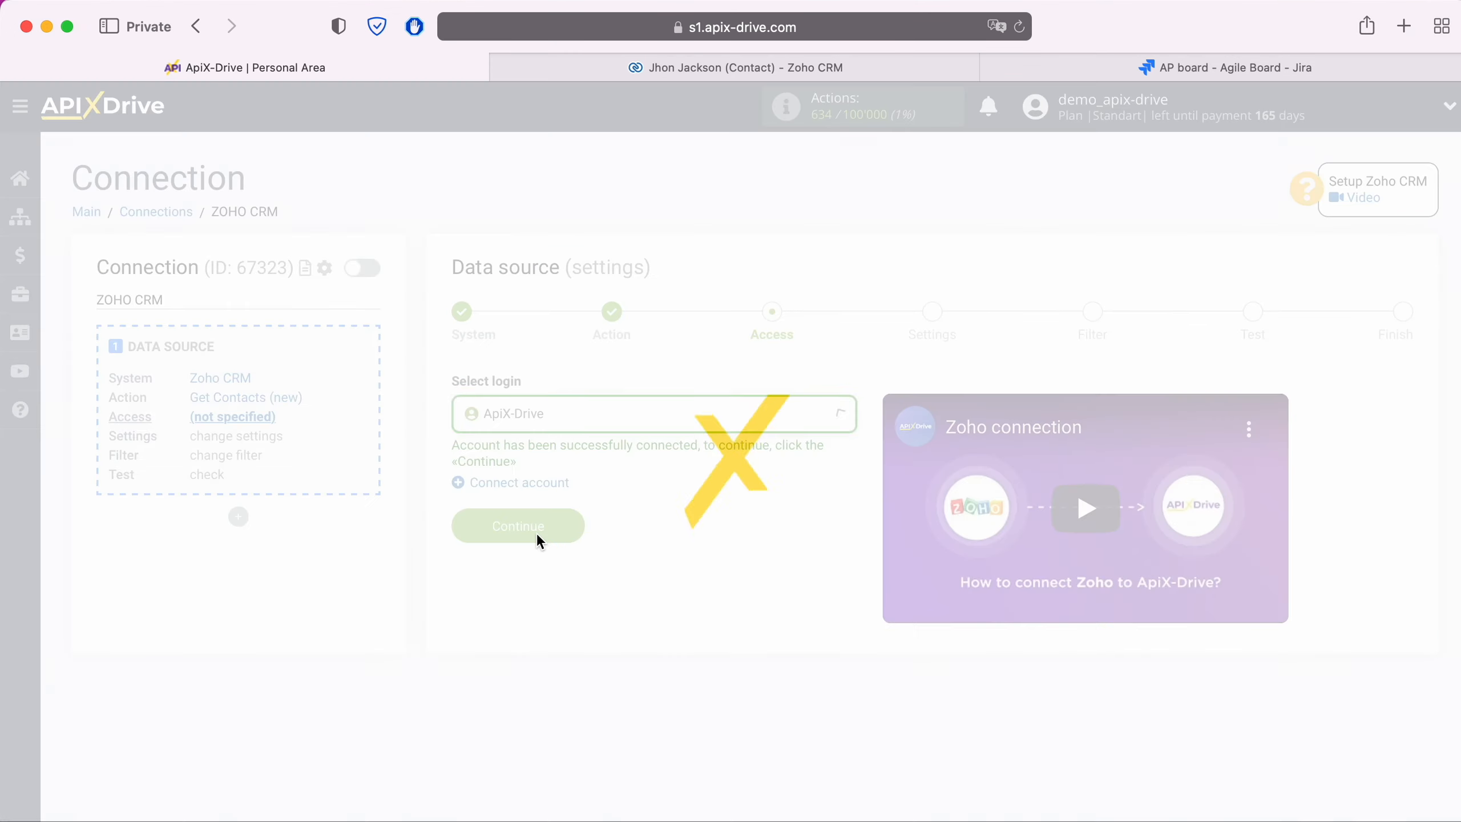
pyautogui.click(572, 525)
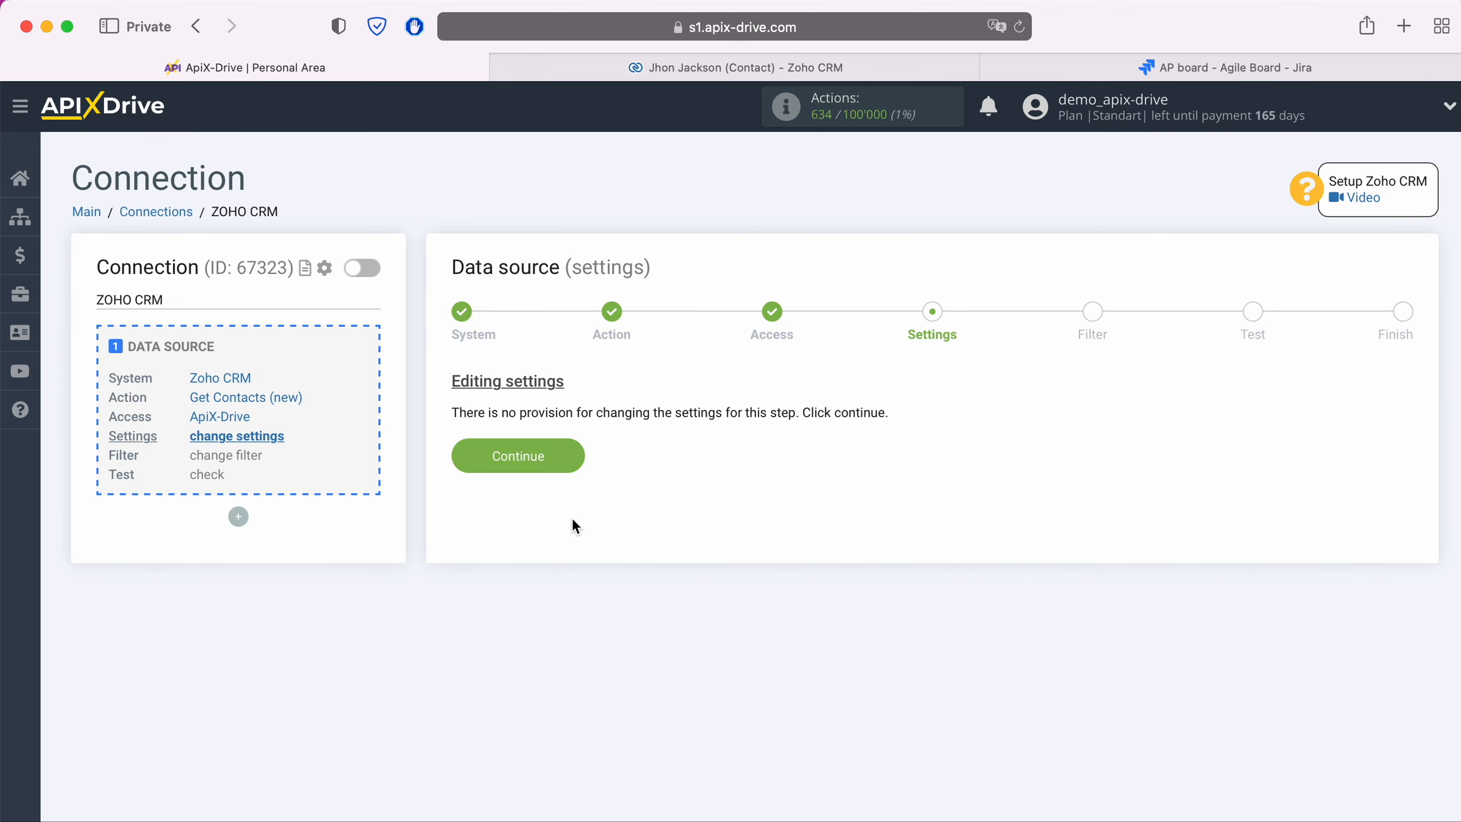
# - Skip settings and filtering, review the loaded test contact data, and finish the source setup
pyautogui.click(574, 453)
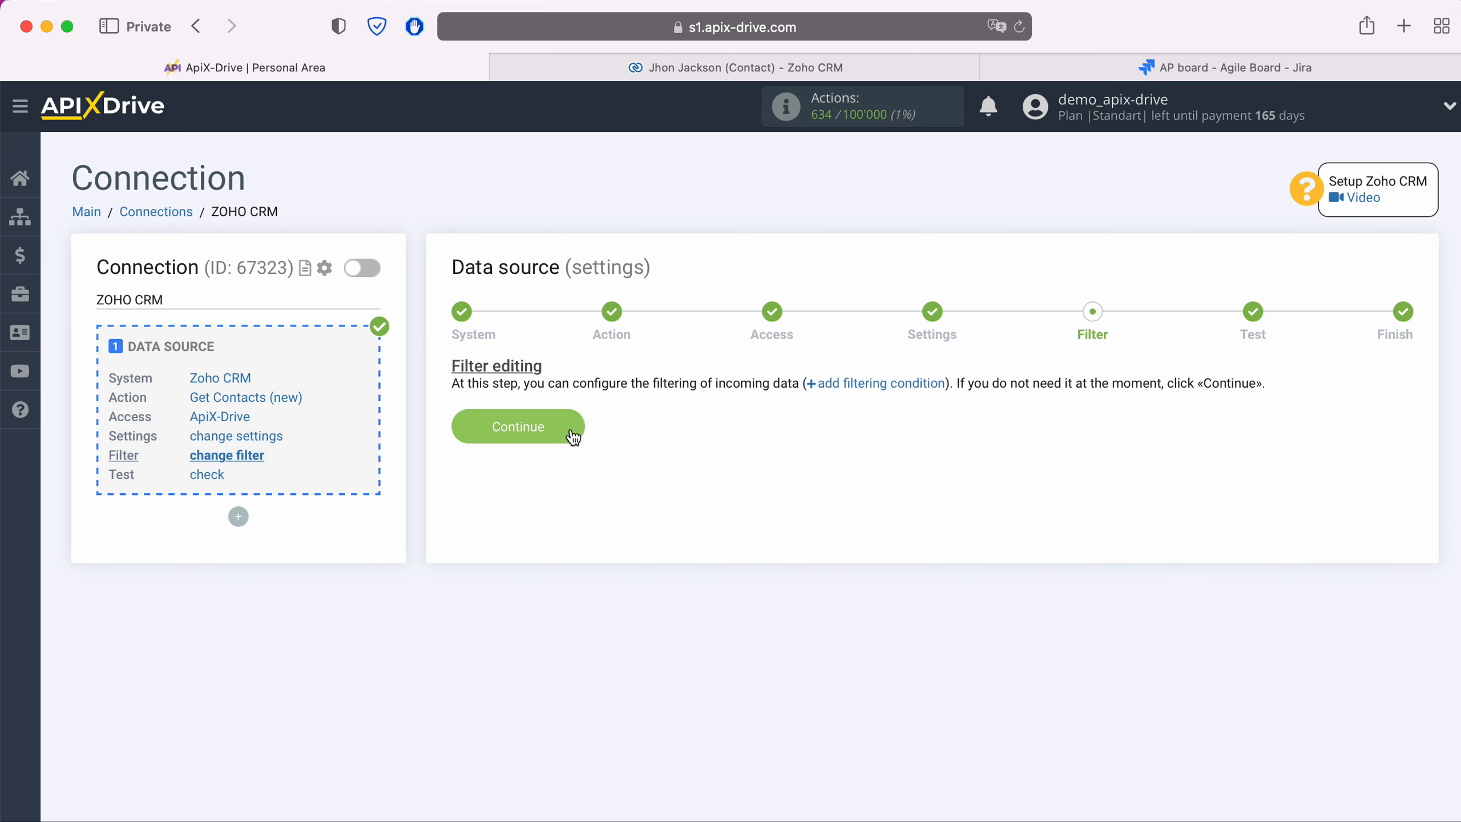
pyautogui.click(571, 427)
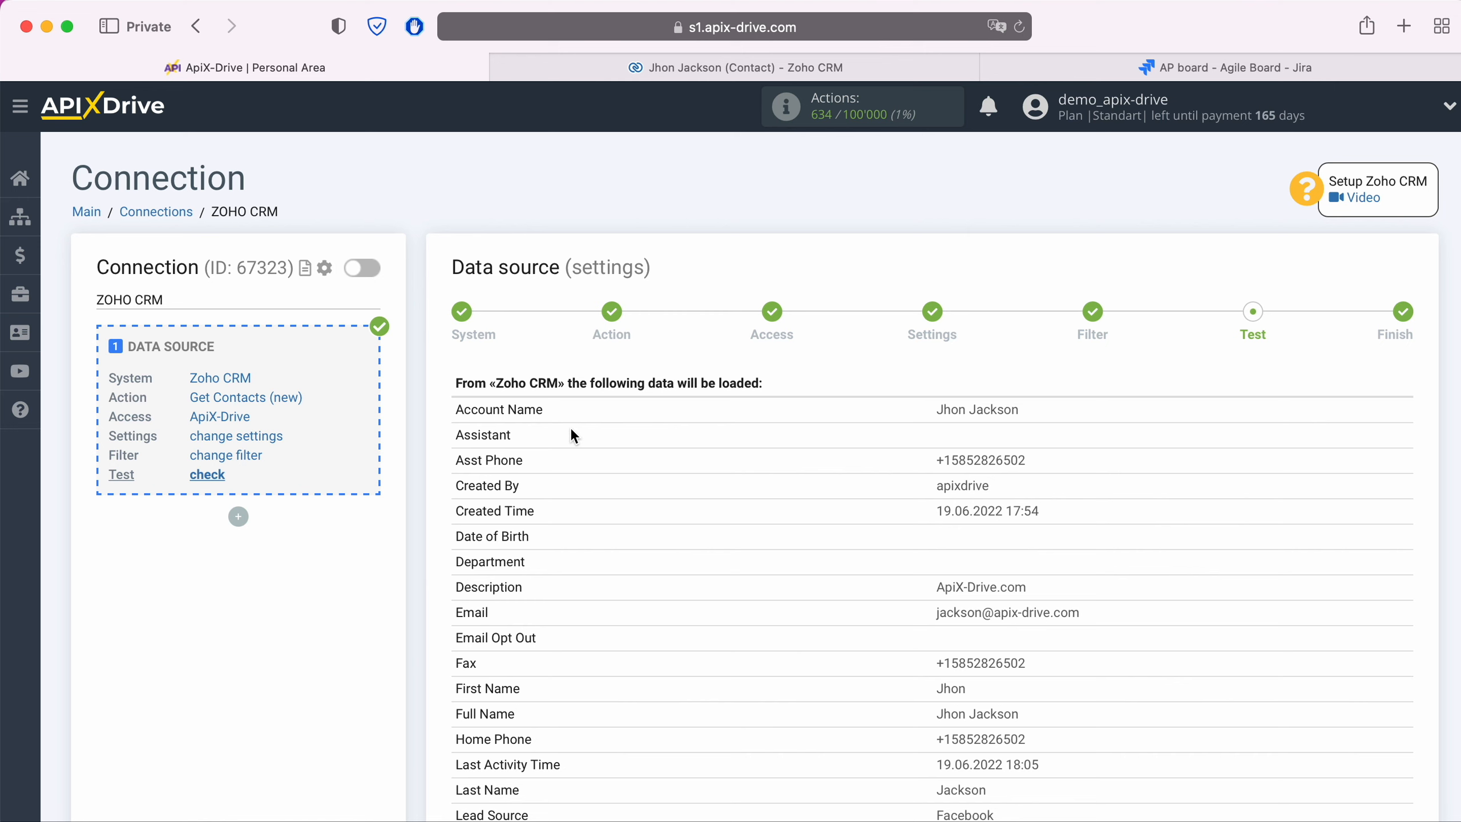
pyautogui.scroll(-6, 572, 432)
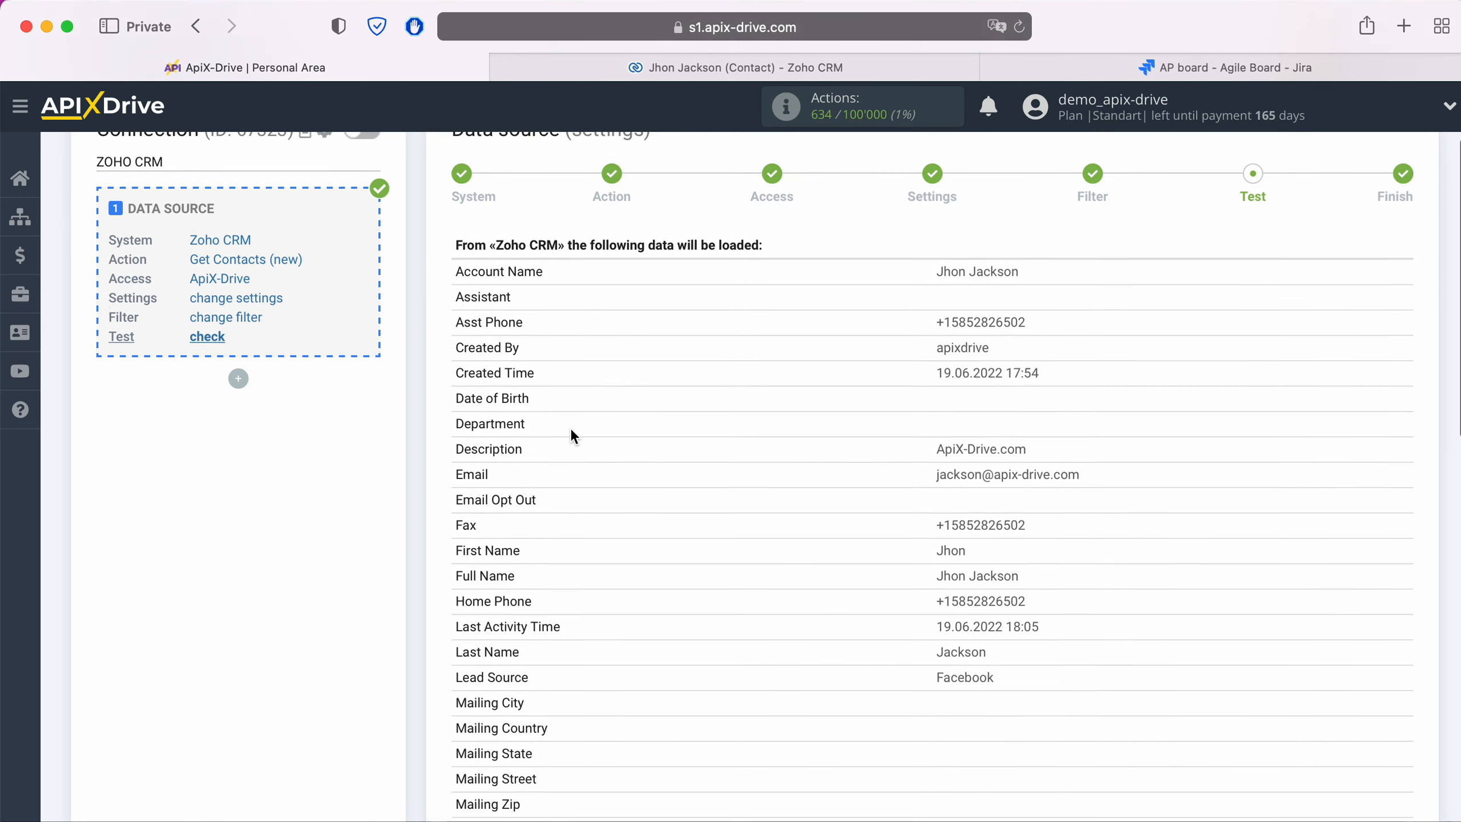
pyautogui.scroll(-8, 571, 427)
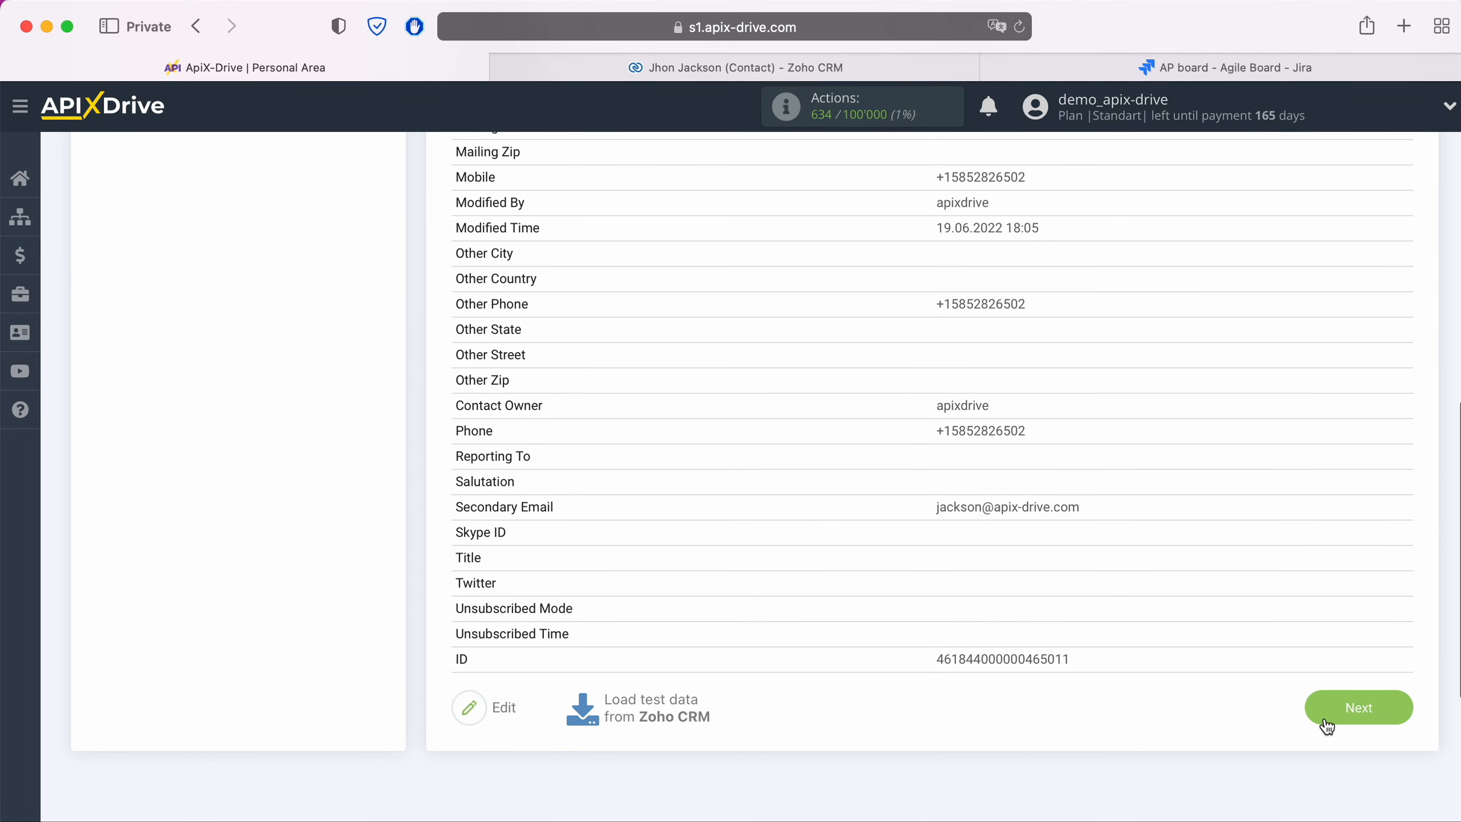
pyautogui.click(1391, 709)
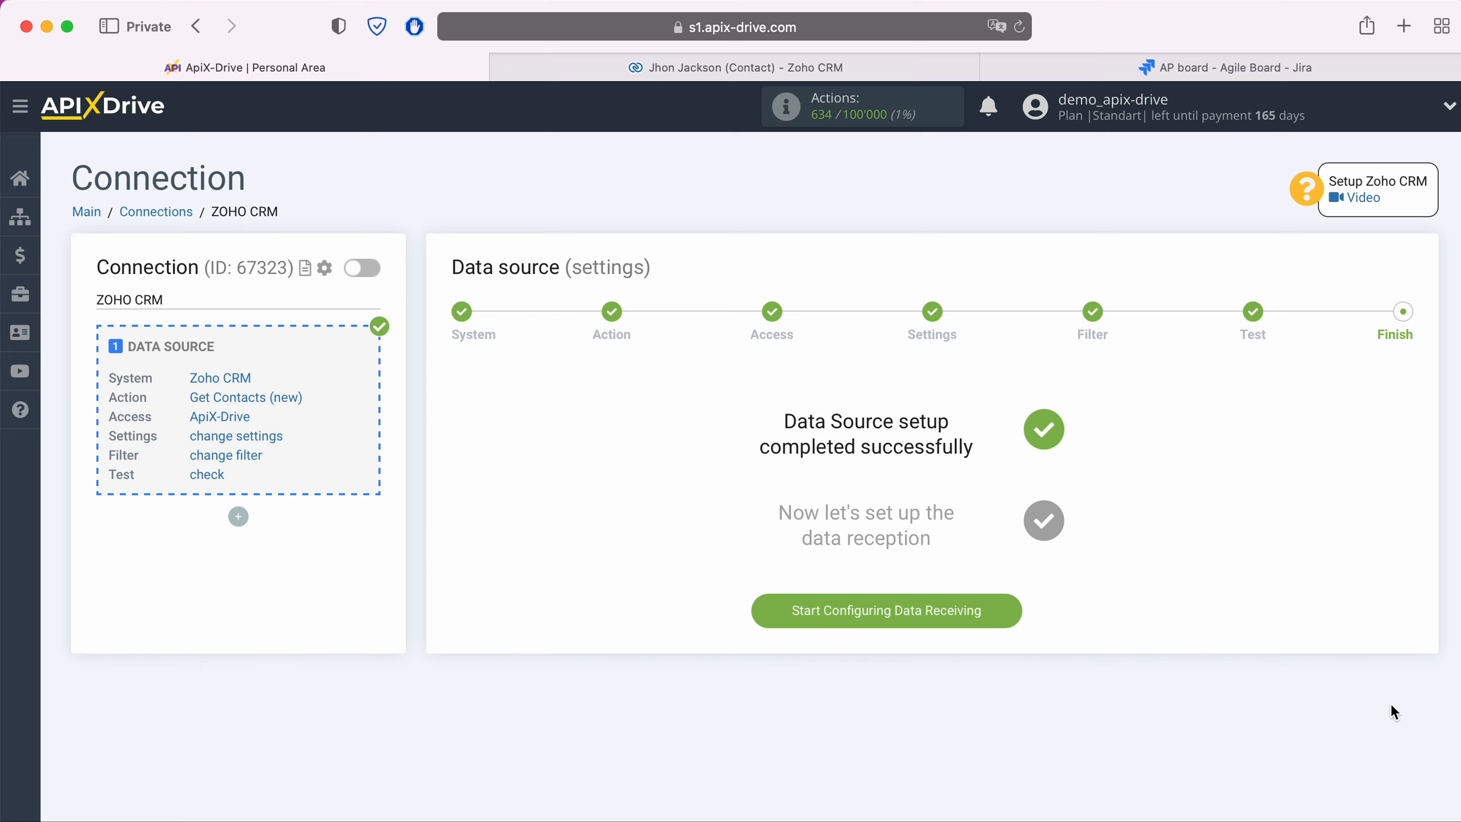
# - Start the data destination and choose Jira Software Cloud as its system
pyautogui.click(1011, 612)
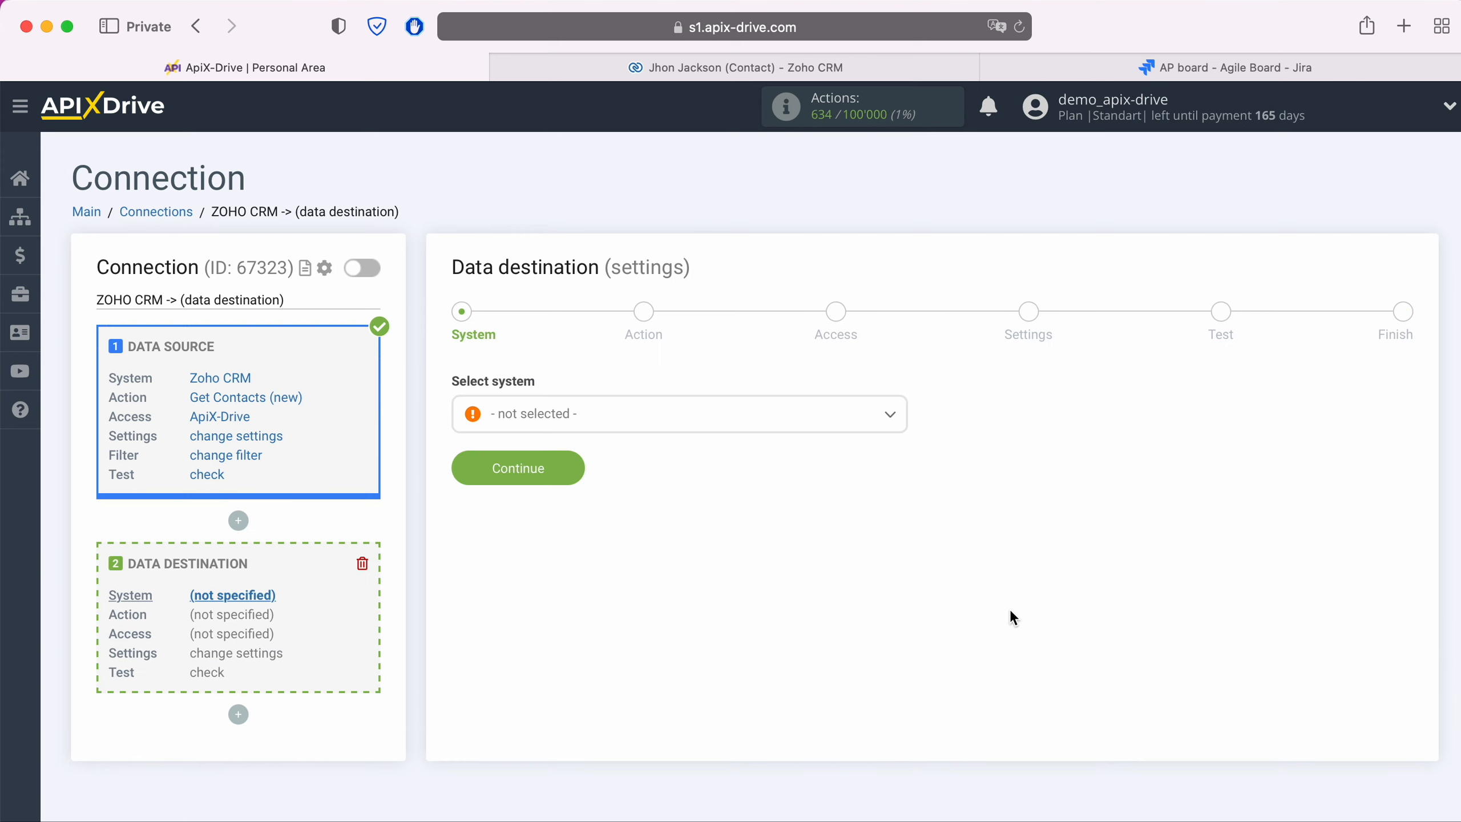
pyautogui.click(717, 419)
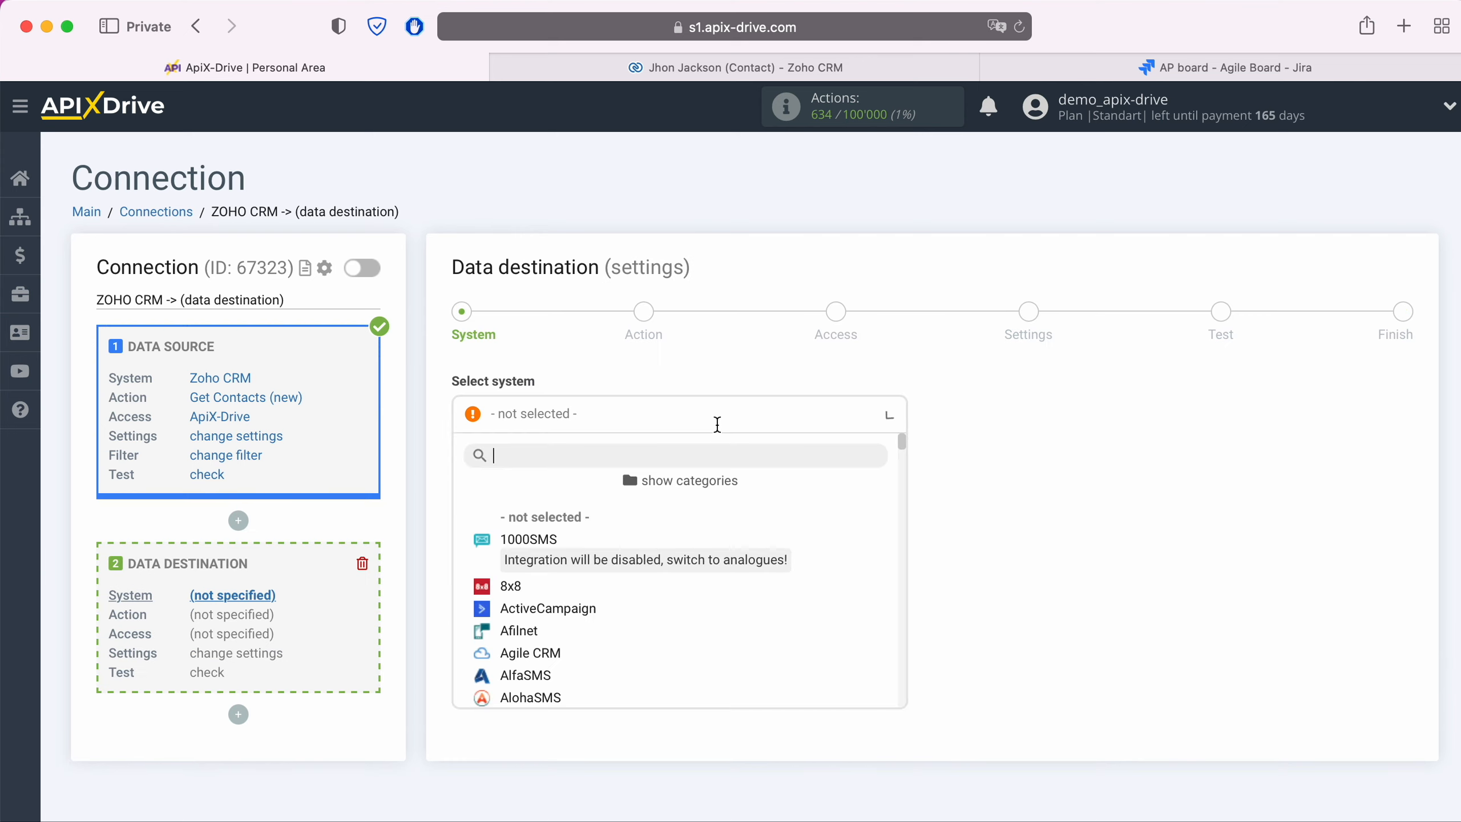
pyautogui.scroll(-2, 769, 569)
pyautogui.scroll(-10, 769, 569)
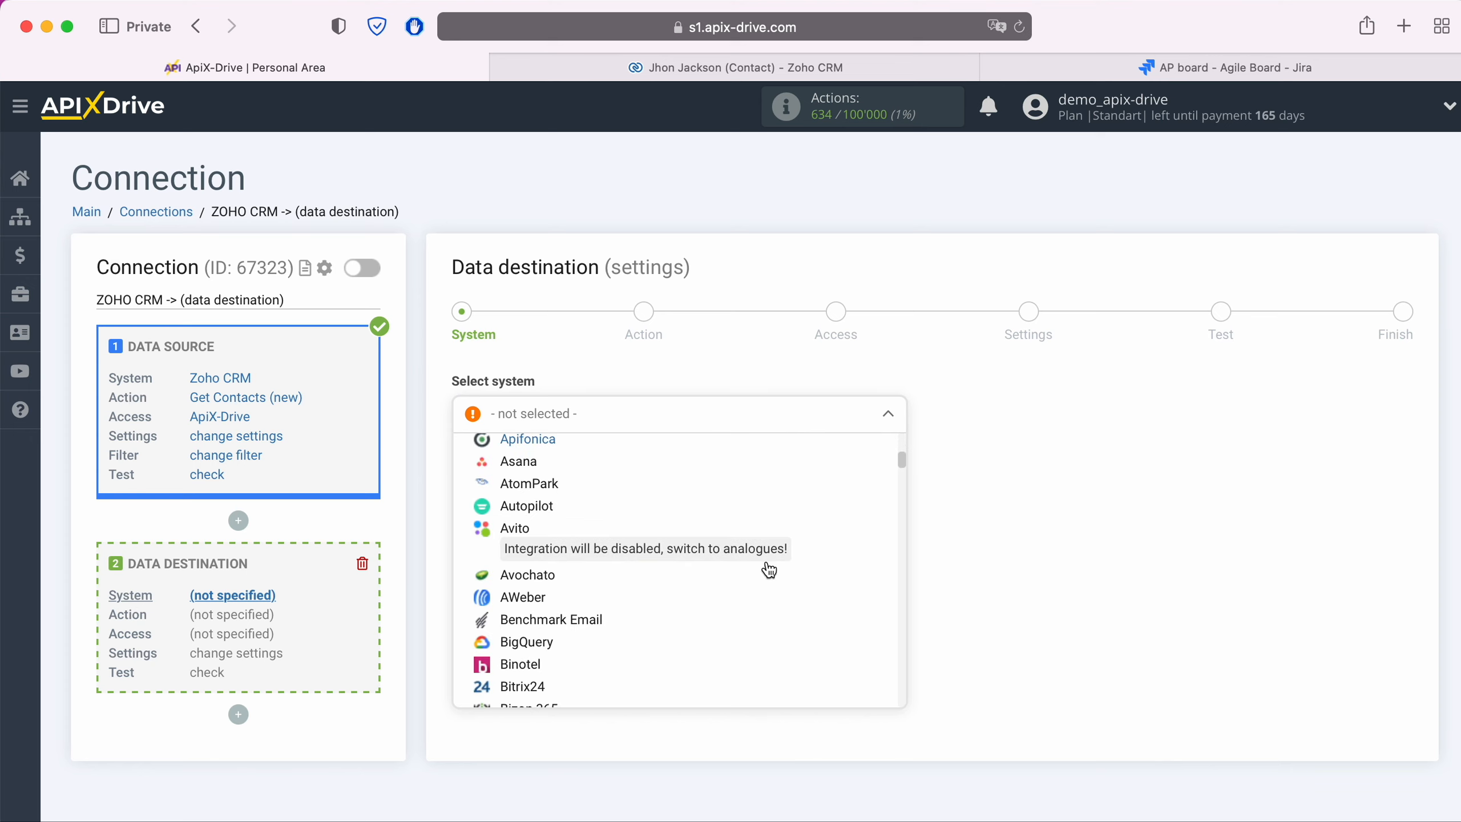
pyautogui.scroll(-10, 770, 569)
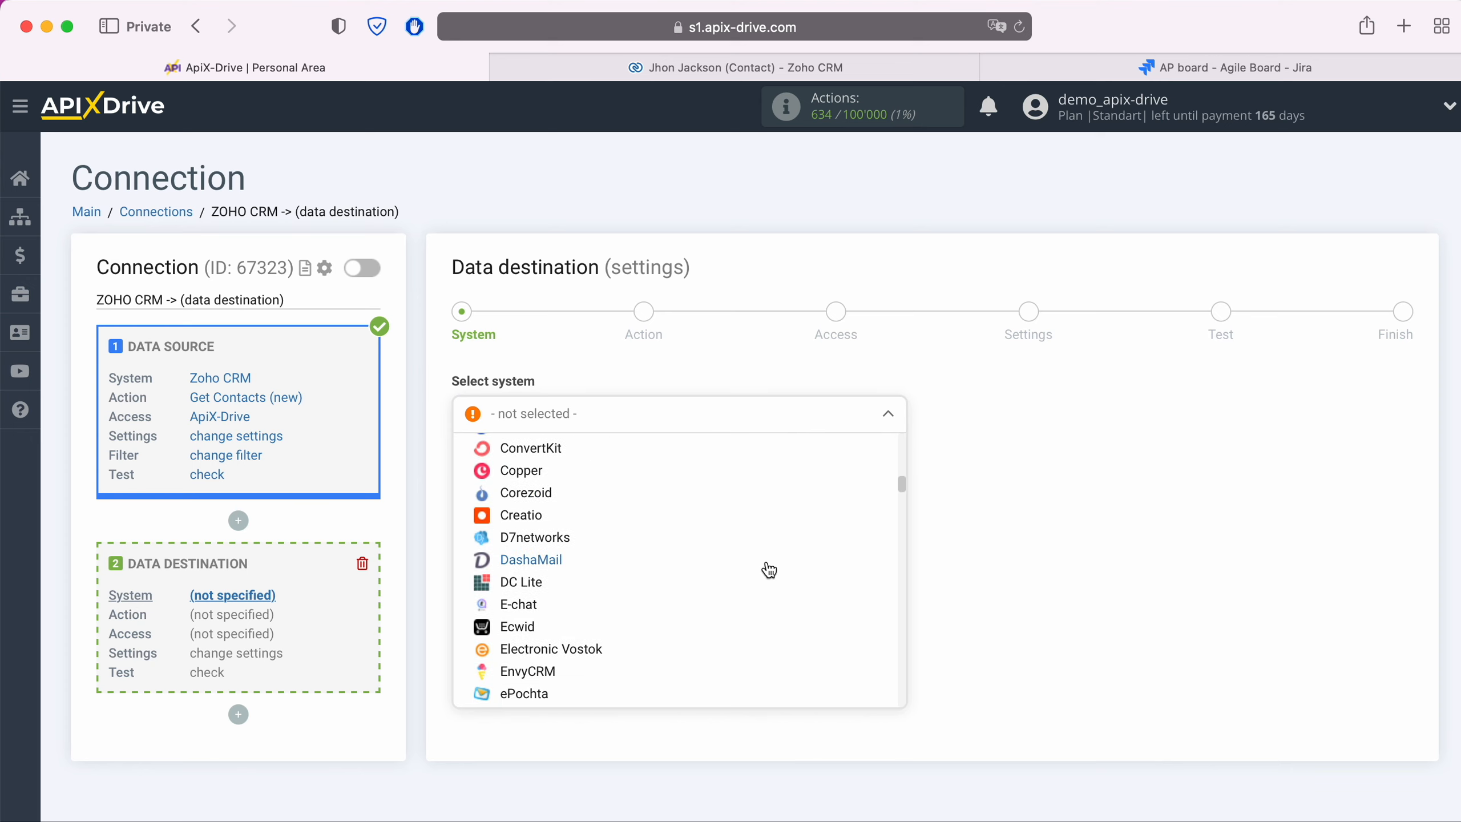
pyautogui.scroll(-10, 770, 570)
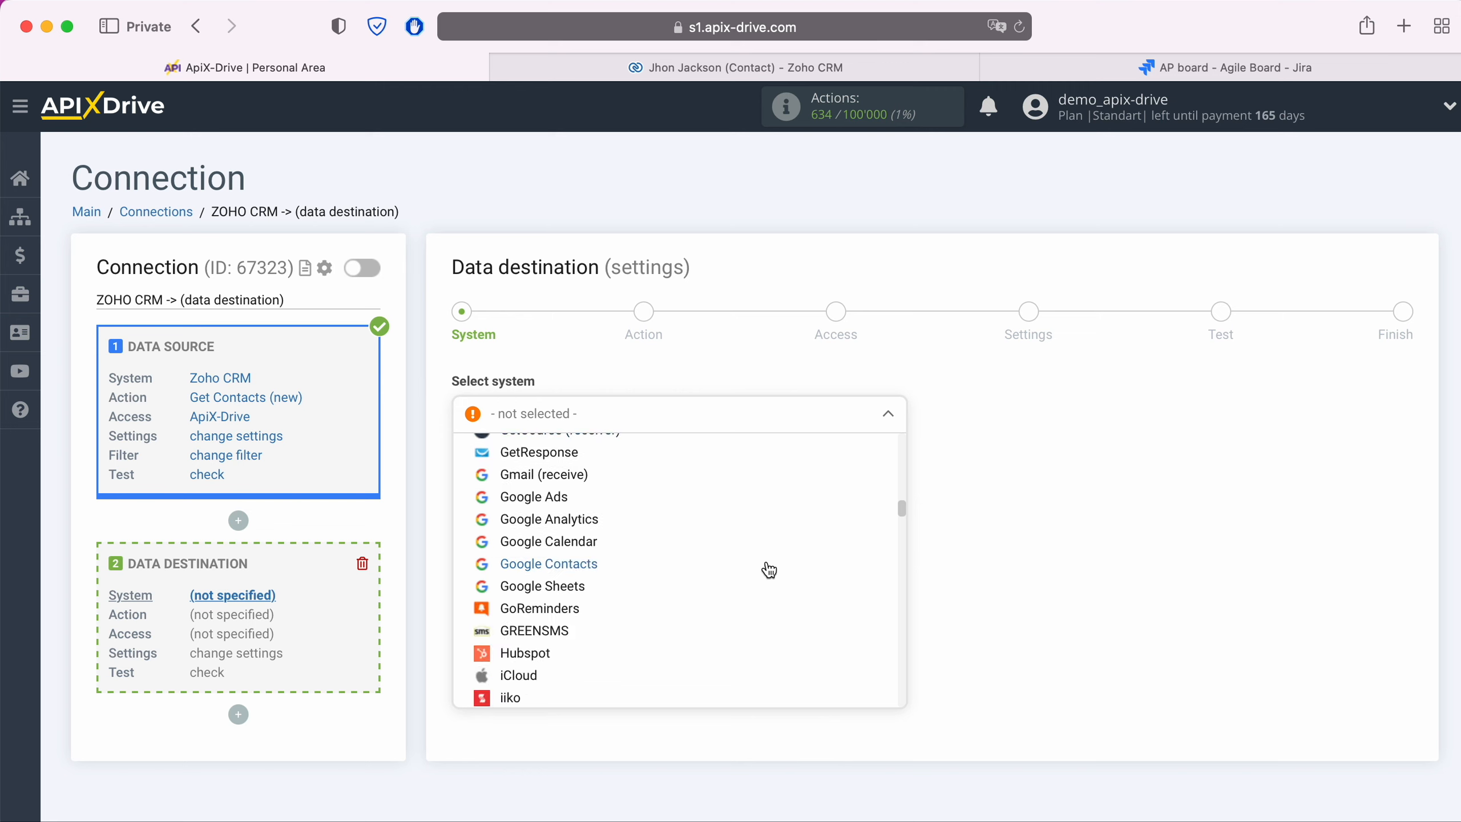
pyautogui.scroll(-2, 770, 570)
pyautogui.click(599, 589)
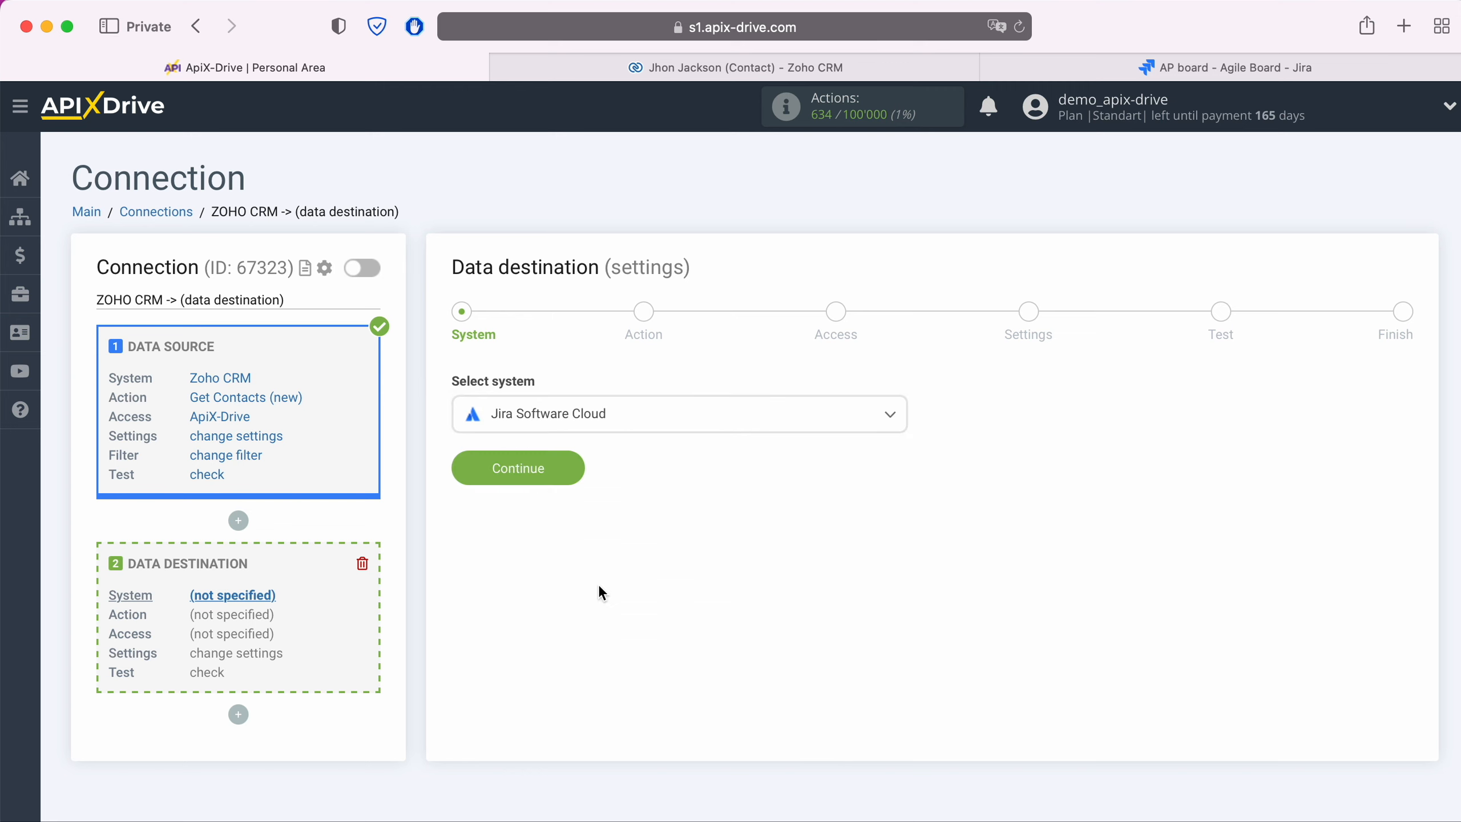
pyautogui.click(578, 473)
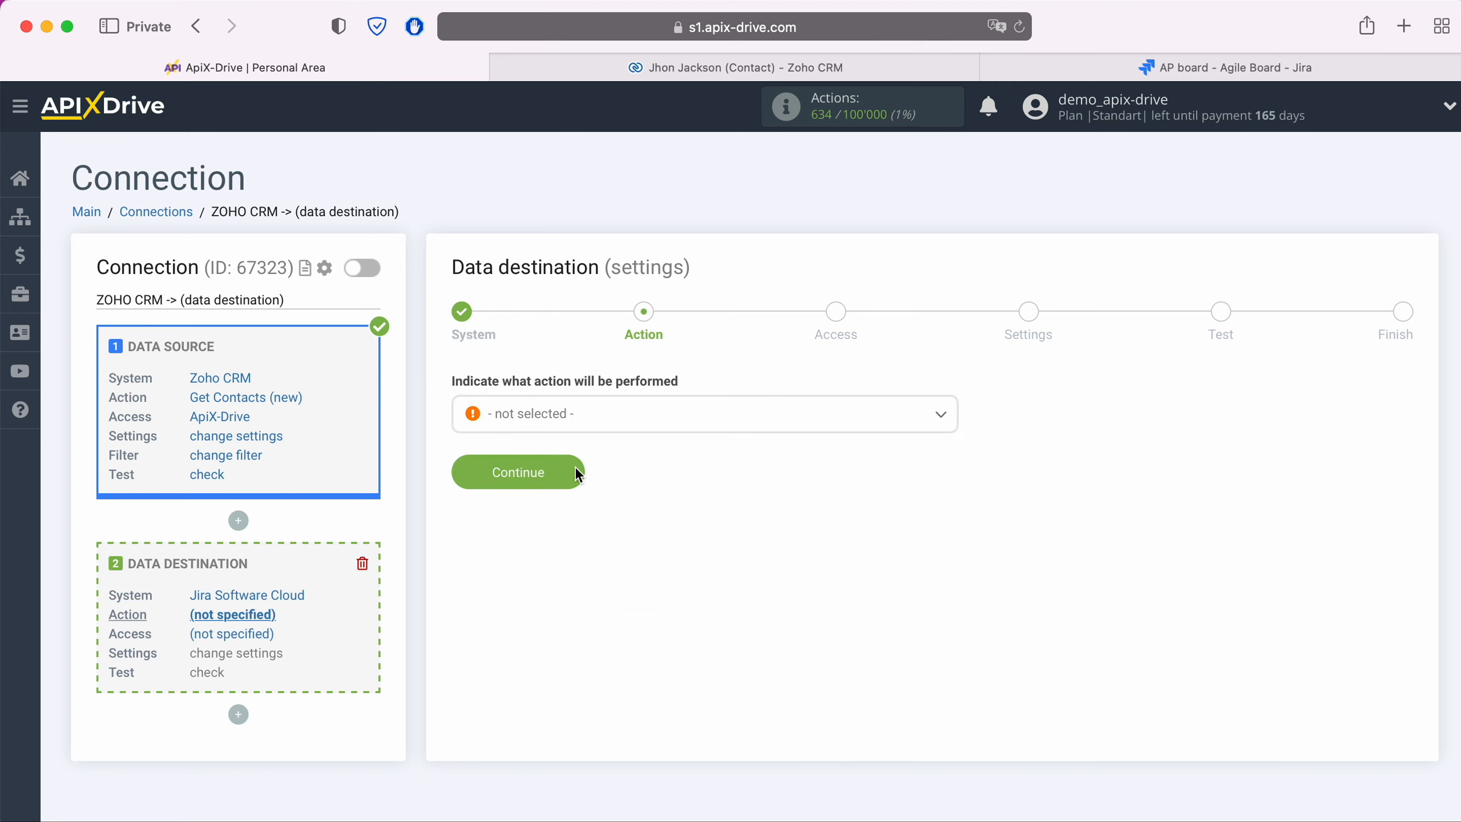
# - Set the Jira destination action to Create Request
pyautogui.click(594, 419)
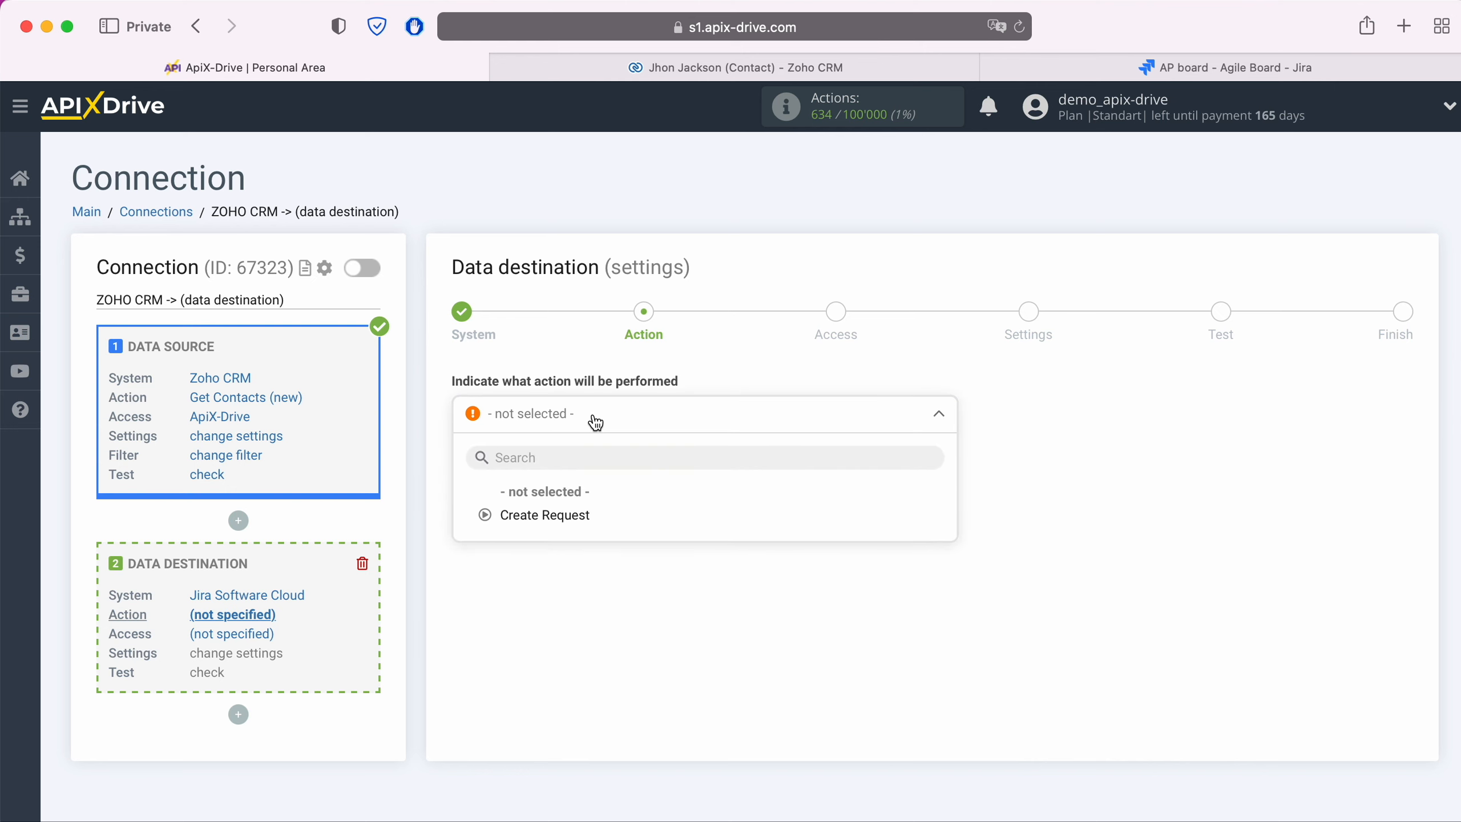
pyautogui.click(574, 515)
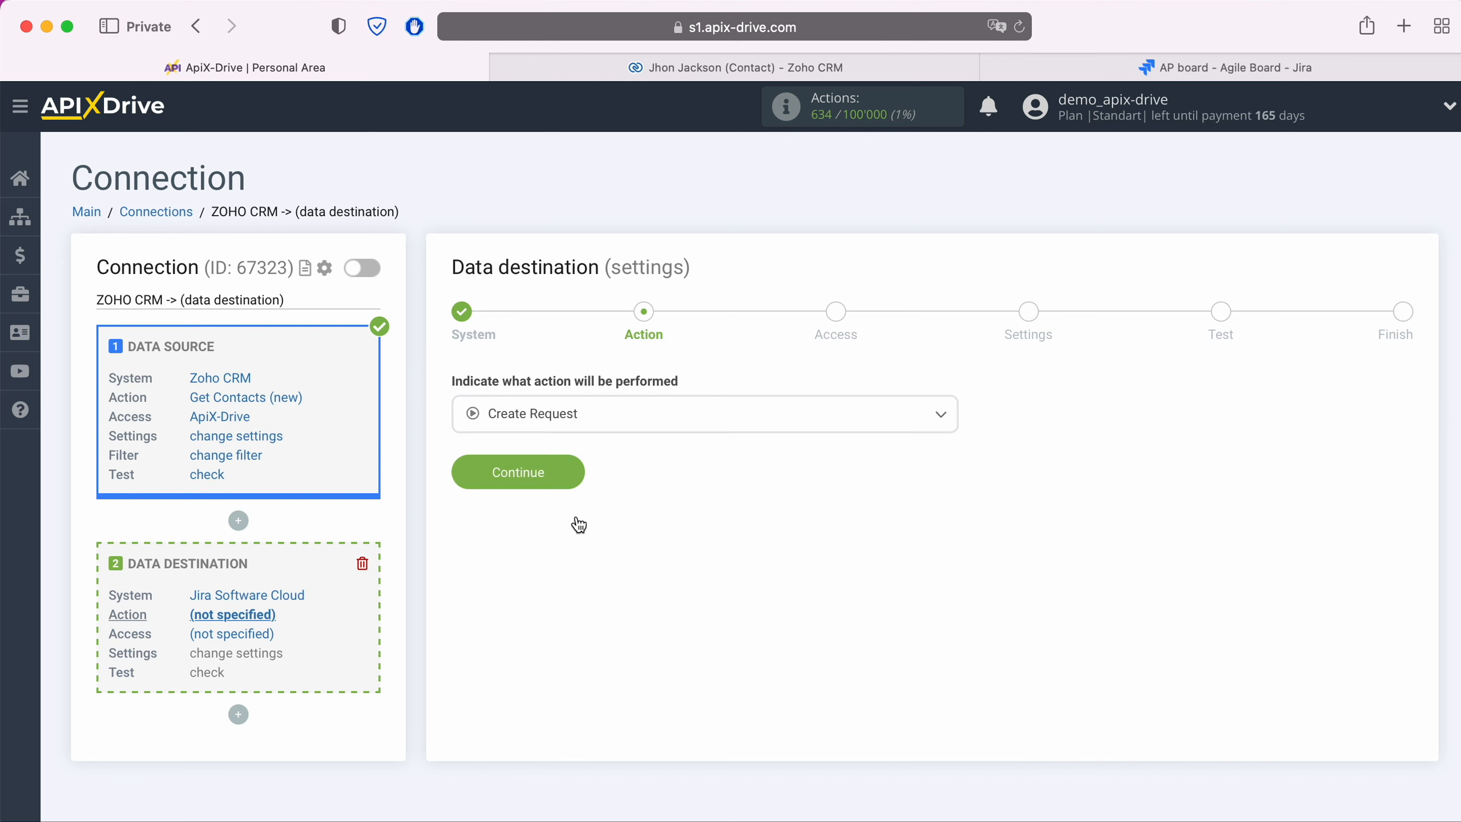
pyautogui.click(574, 477)
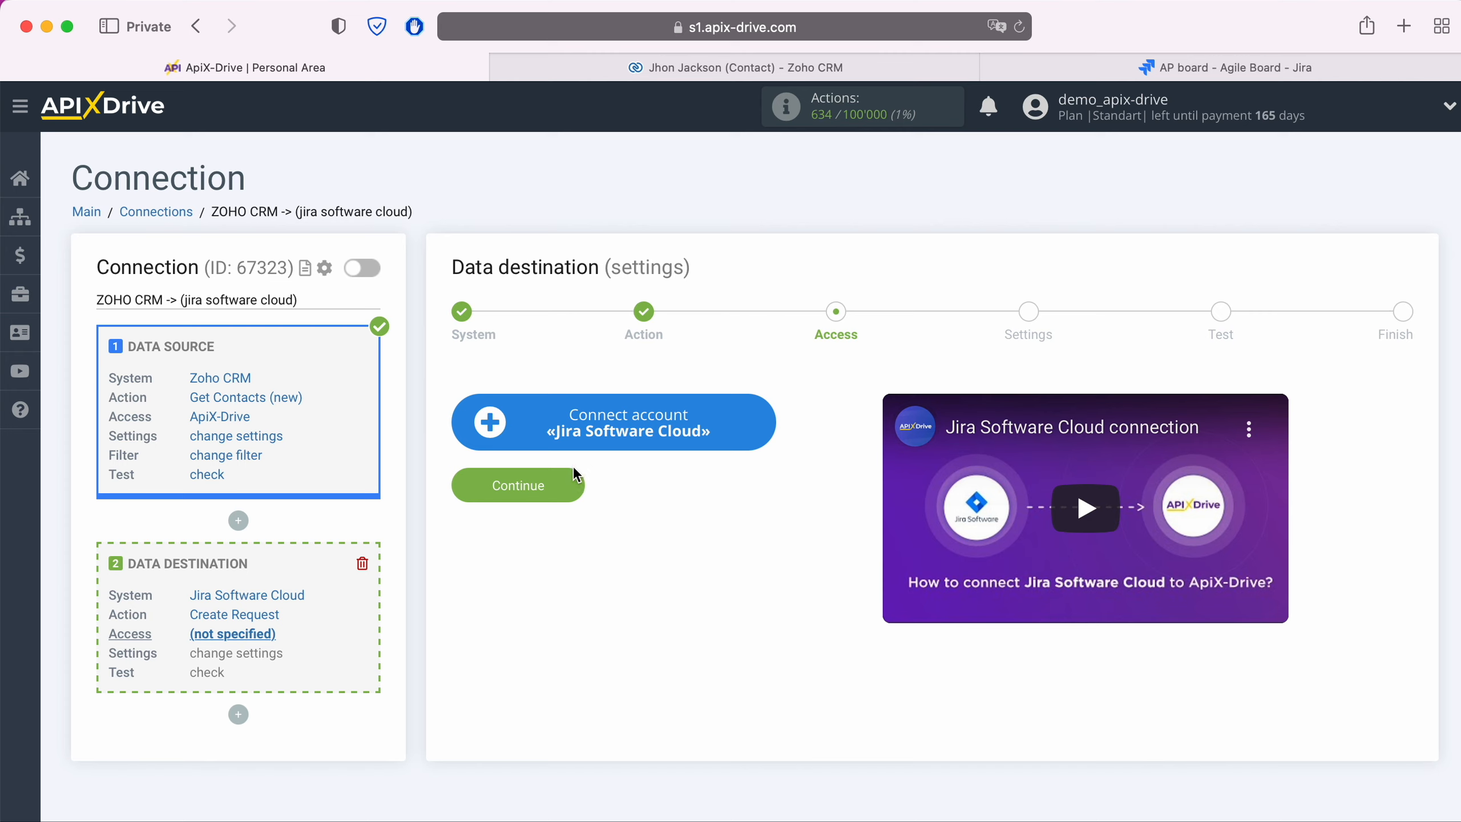
# - Log in to Atlassian with the pasted account e-mail and password, and accept ApiX-Drive's access
pyautogui.click(755, 431)
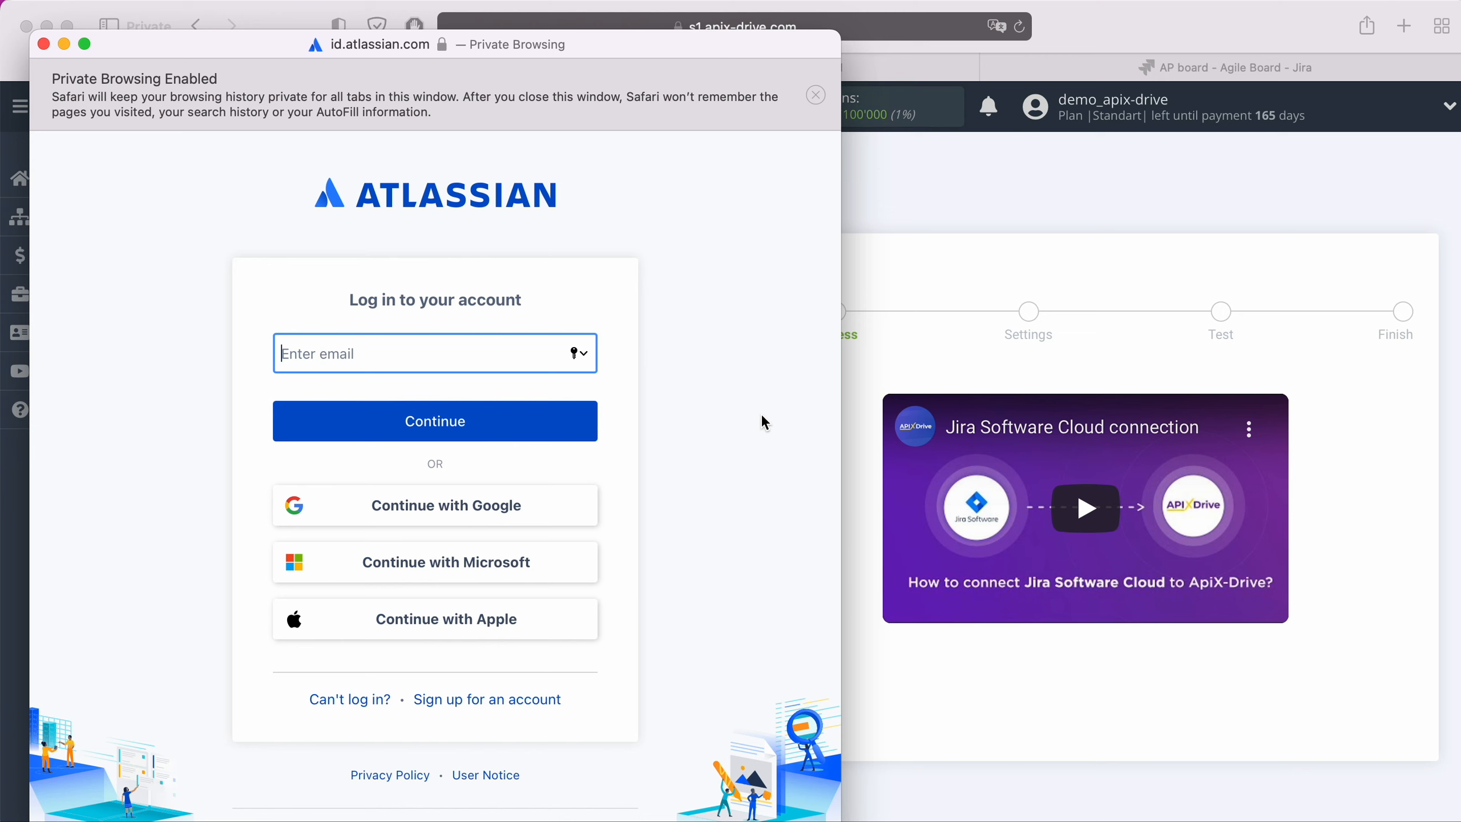
pyautogui.rightClick(442, 348)
pyautogui.click(496, 414)
pyautogui.click(494, 425)
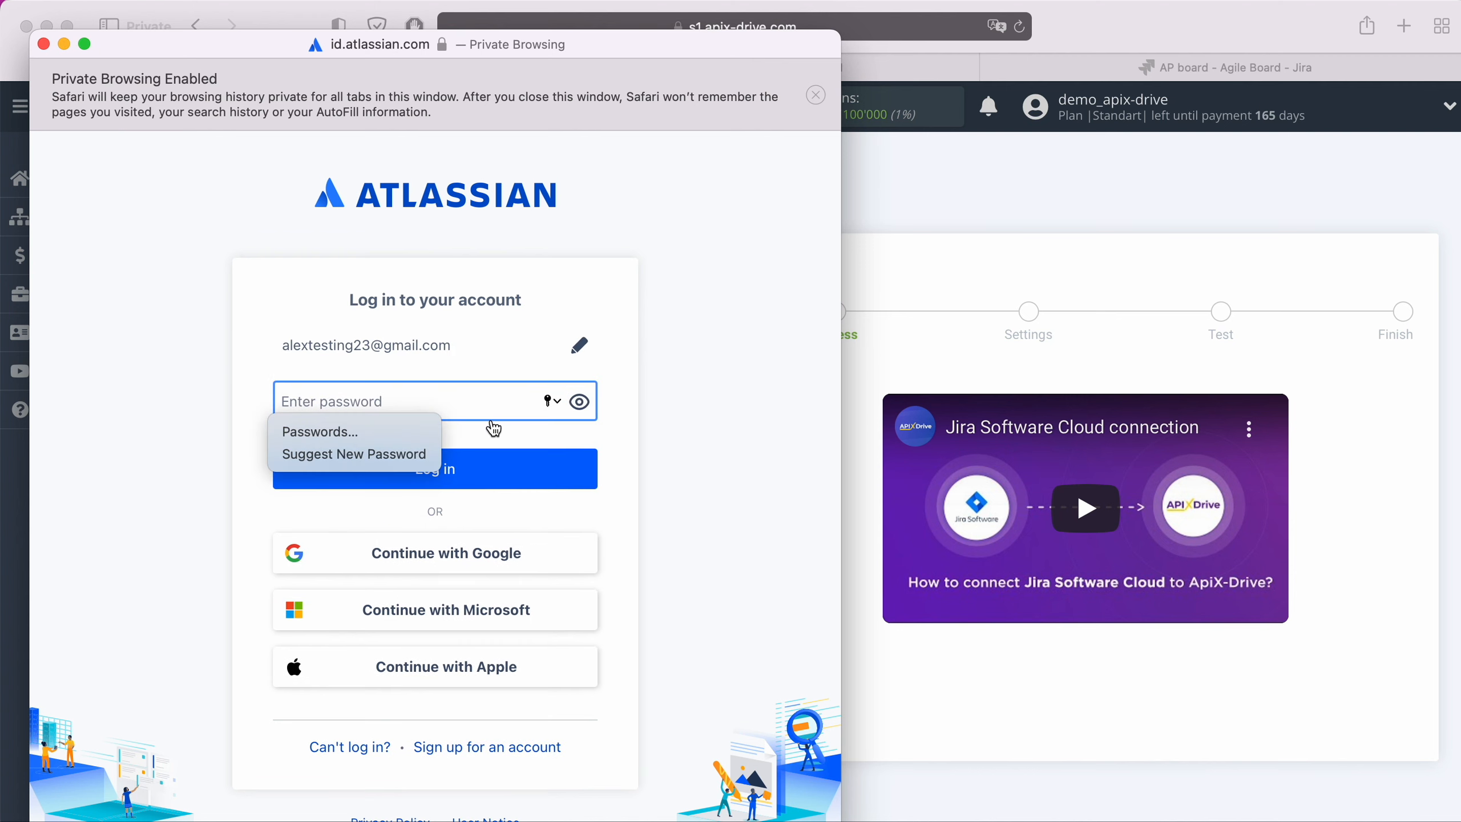
pyautogui.write('********')
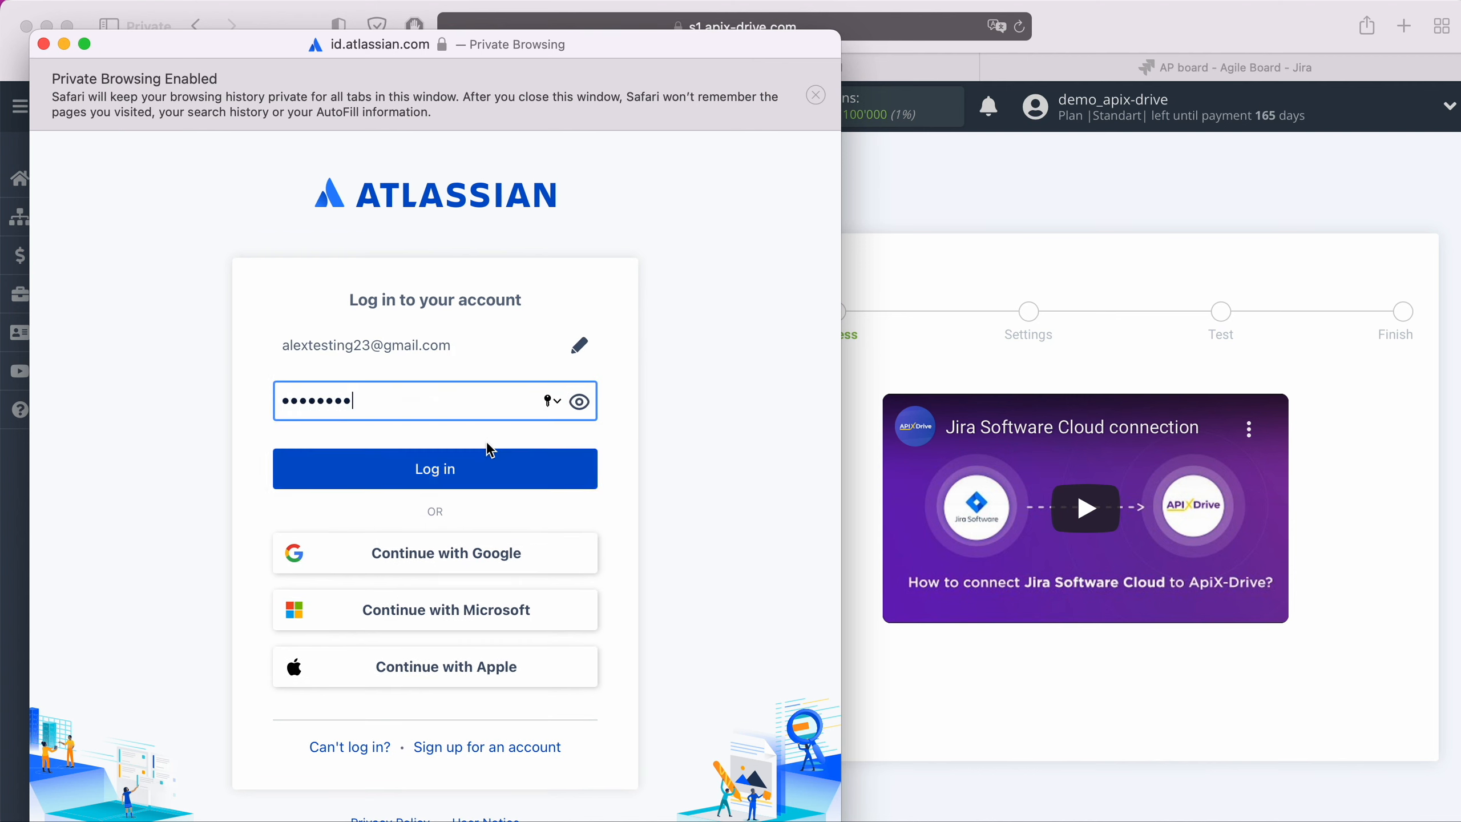
pyautogui.click(480, 463)
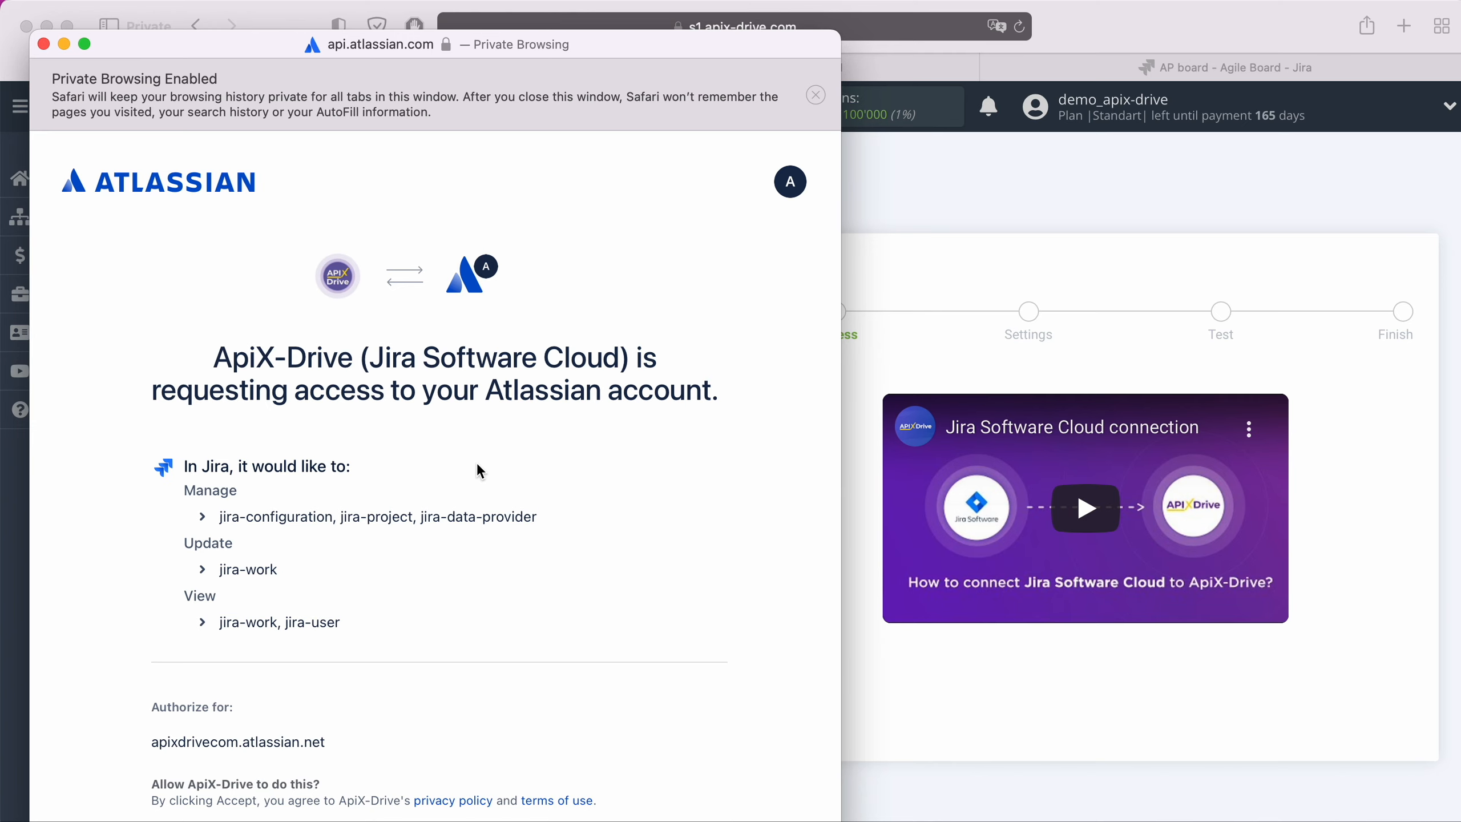
pyautogui.scroll(-5, 477, 464)
pyautogui.click(606, 775)
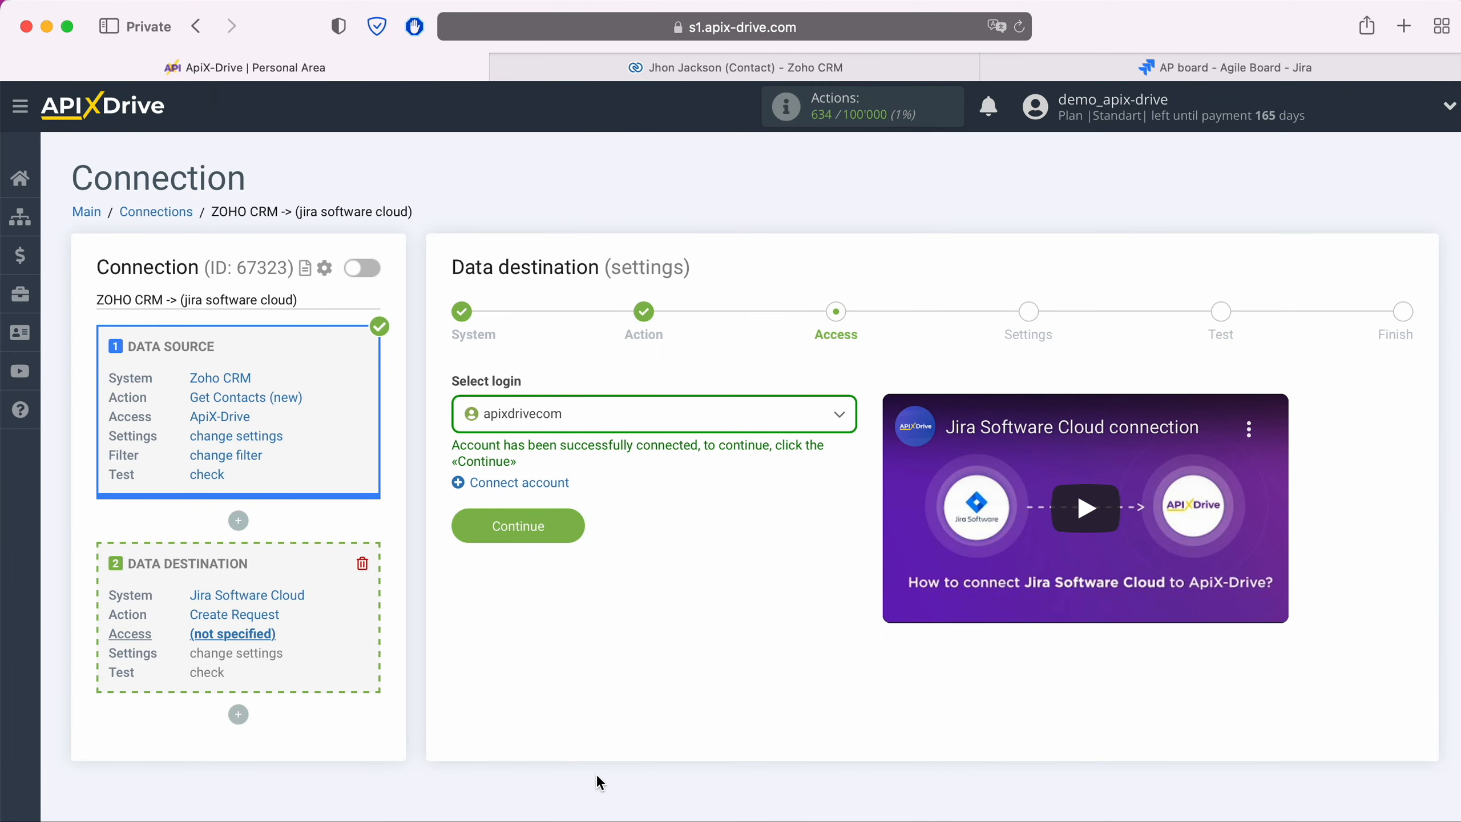
# - Select the newly connected Jira login for the destination
pyautogui.click(597, 419)
pyautogui.click(560, 534)
pyautogui.click(557, 541)
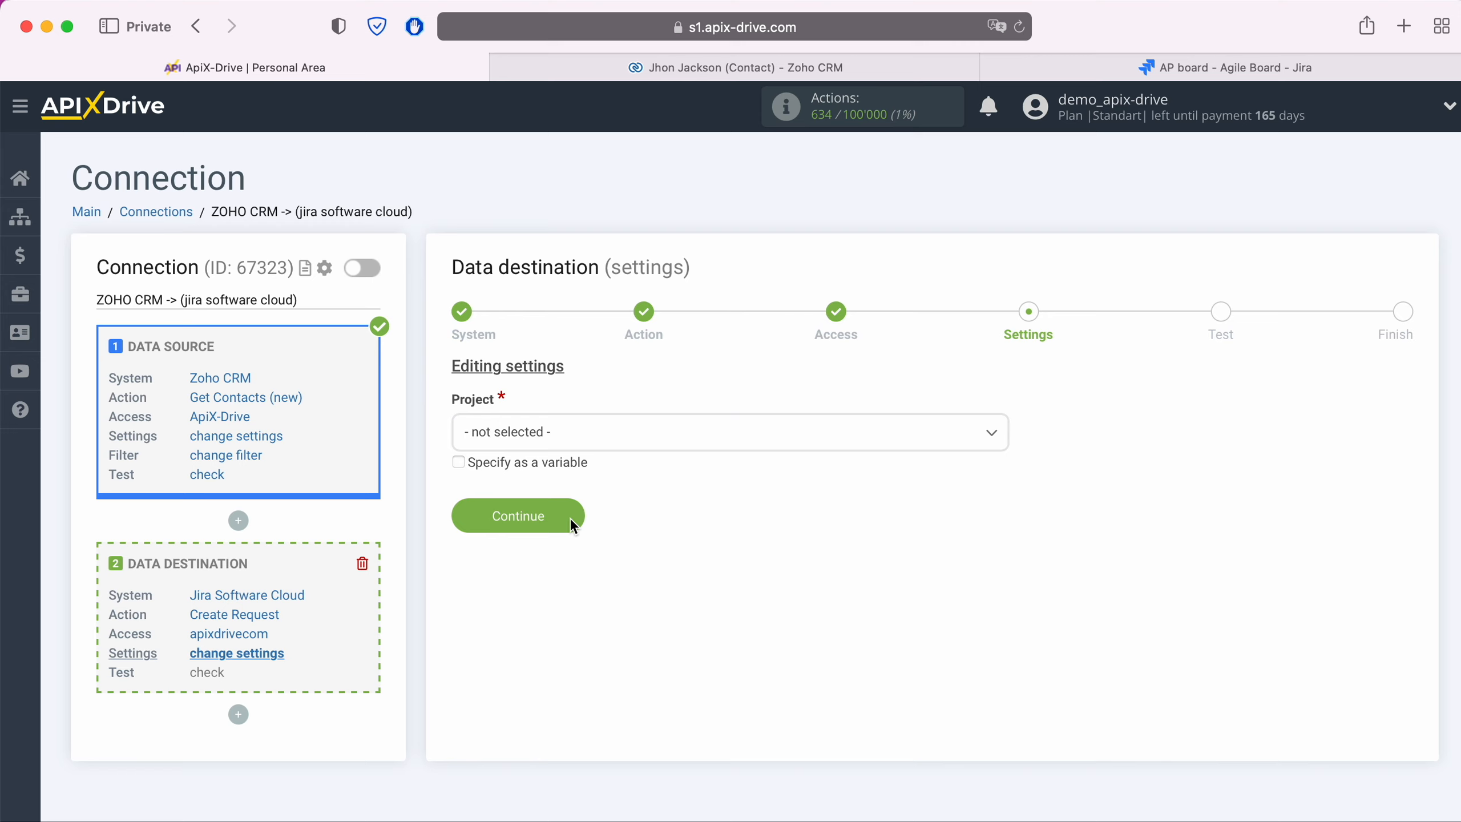
# - Choose project ApiXDrive and request type Task
pyautogui.click(596, 436)
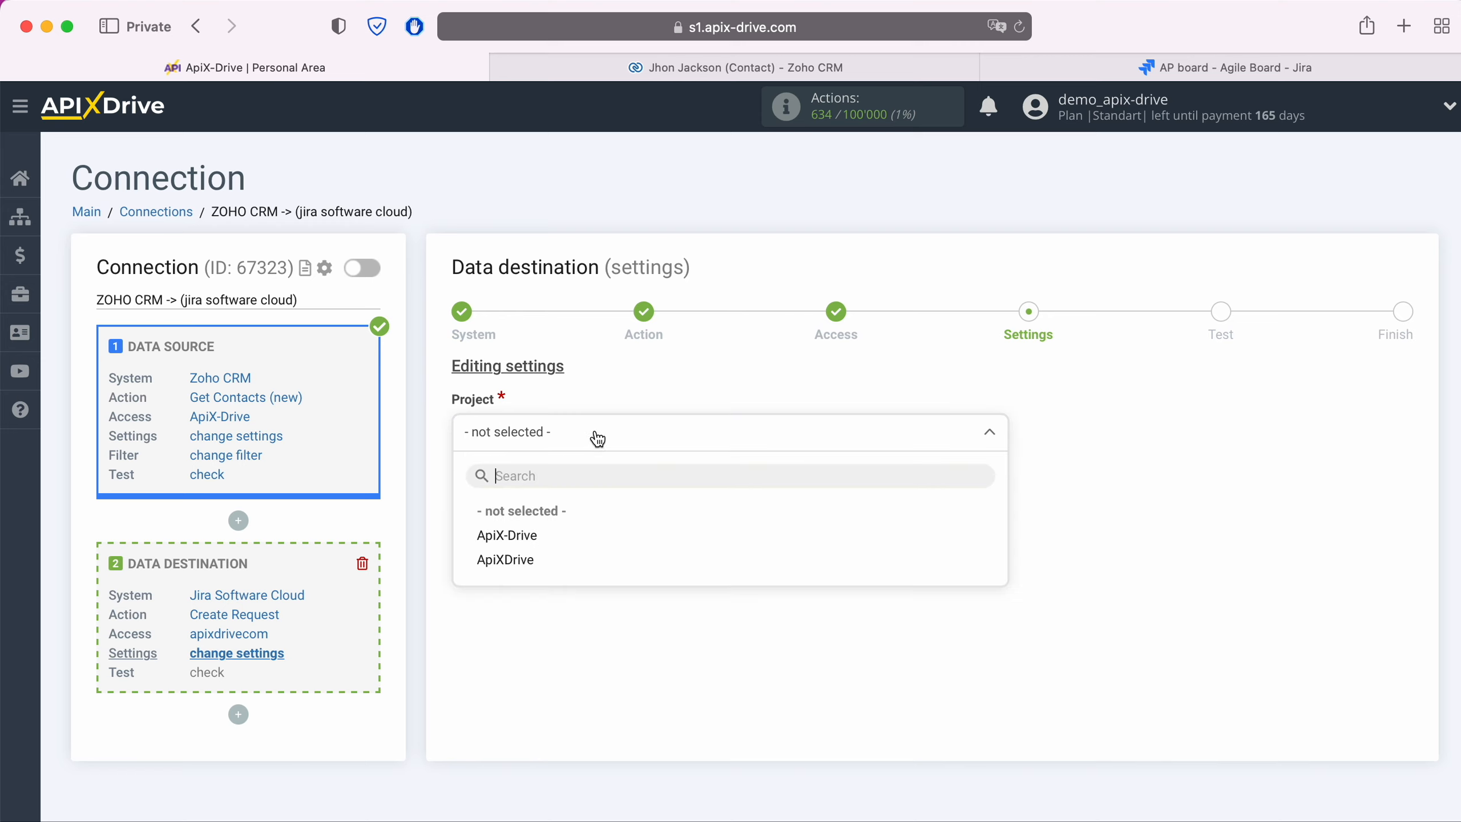
pyautogui.click(526, 556)
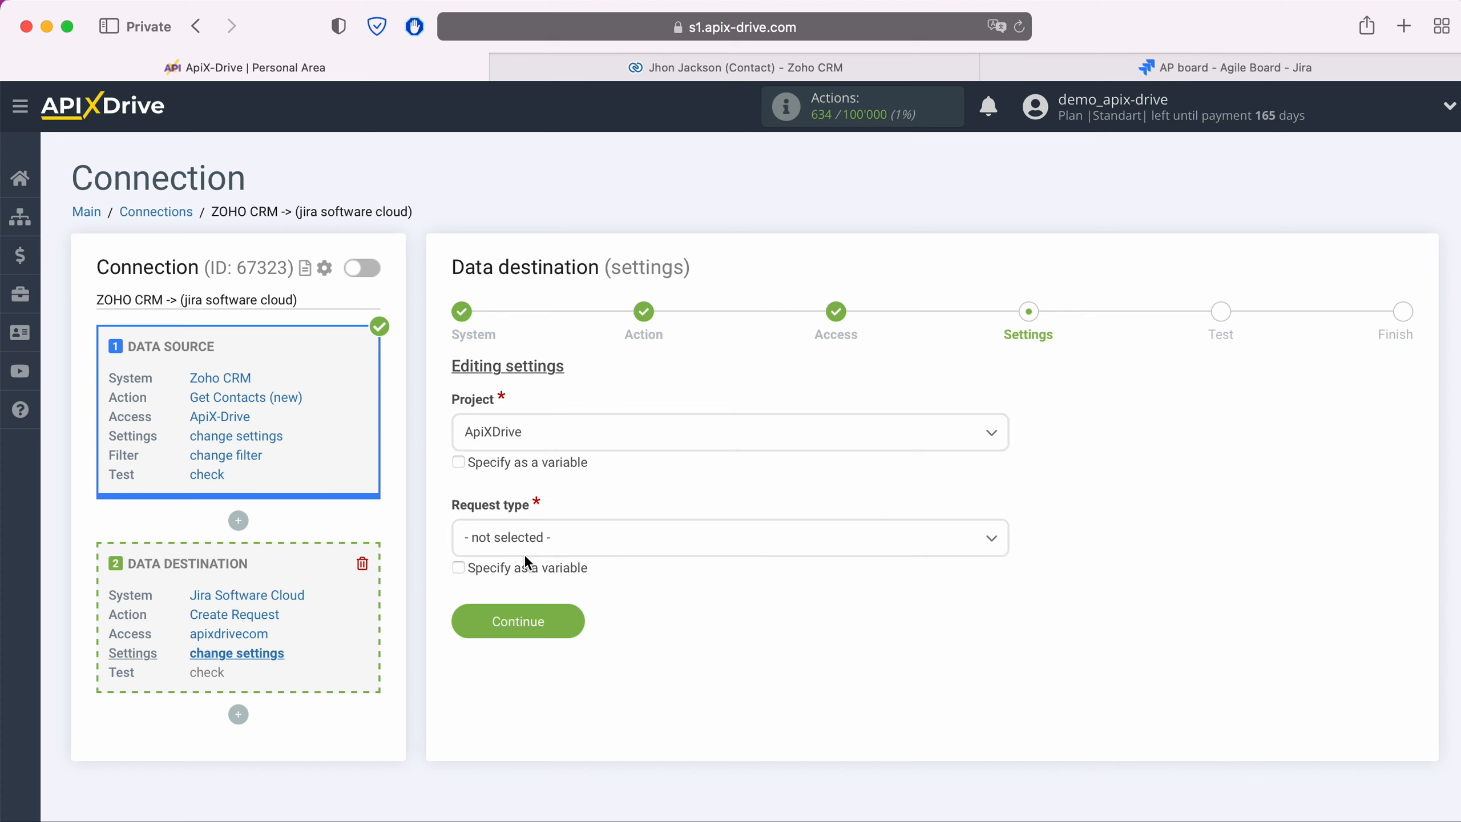
pyautogui.click(529, 550)
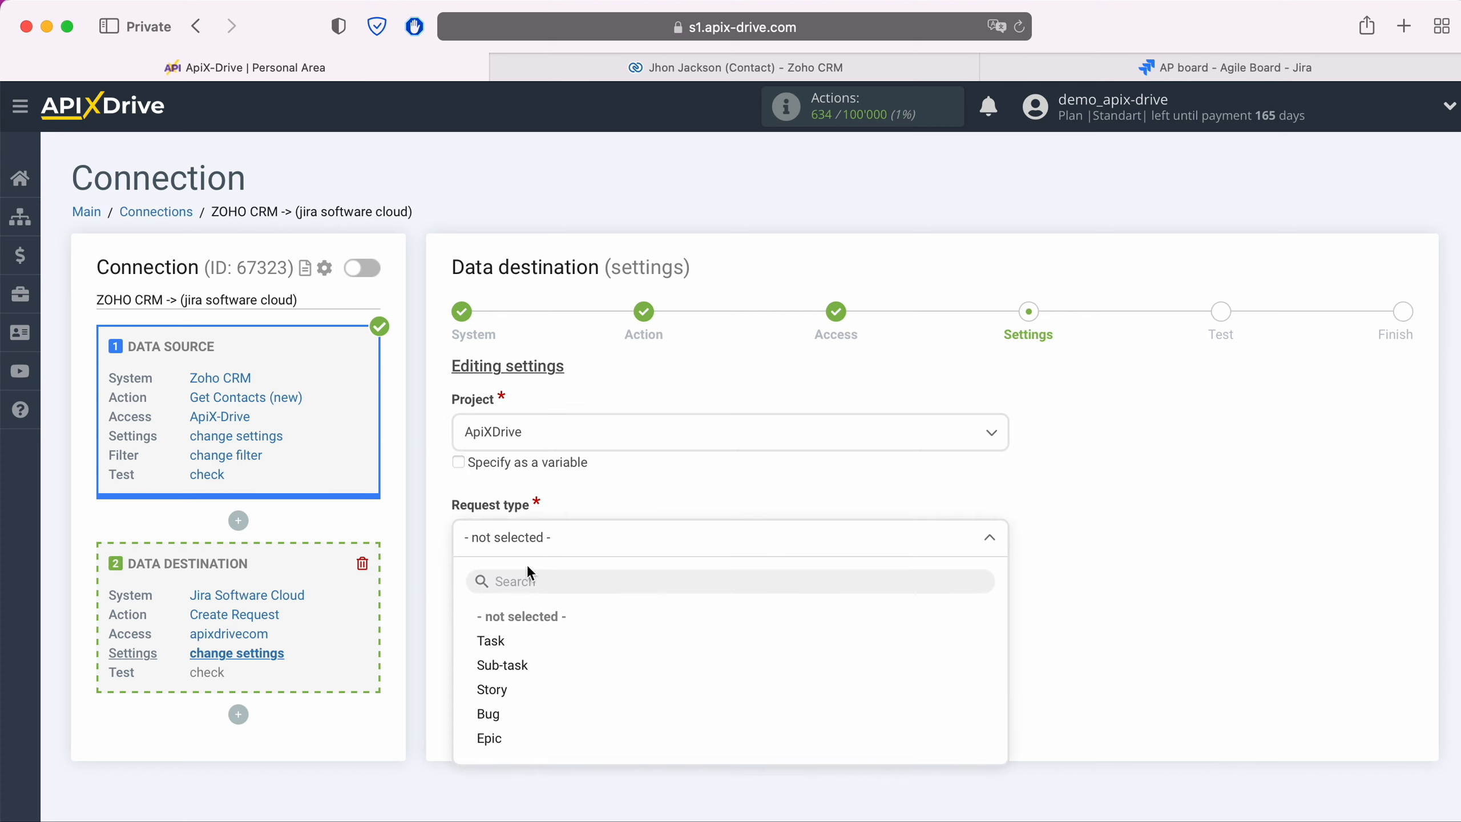
pyautogui.click(507, 643)
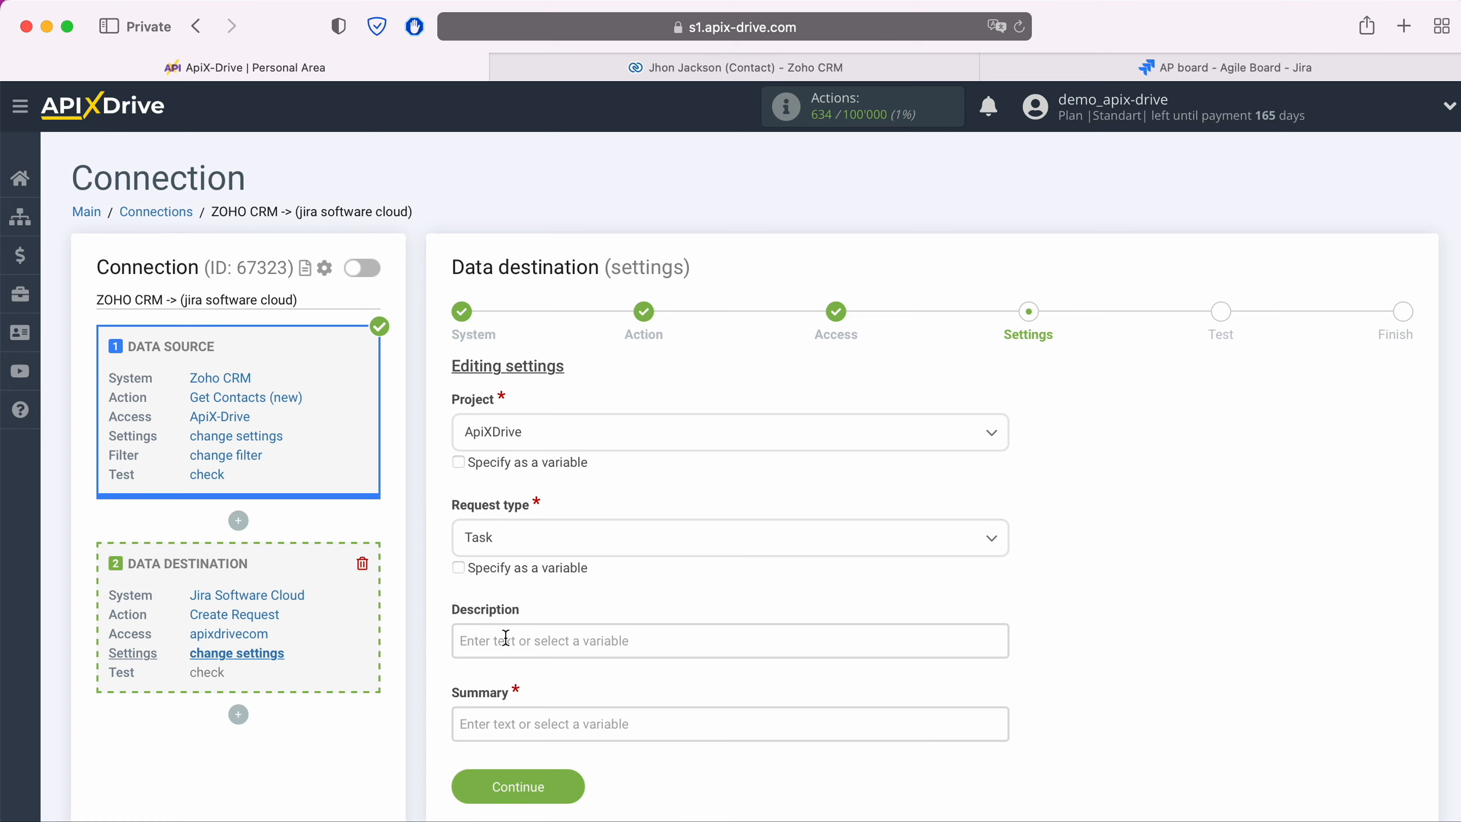
# - Add a 'Name' line with the contact's Full Name to the Description
pyautogui.click(506, 641)
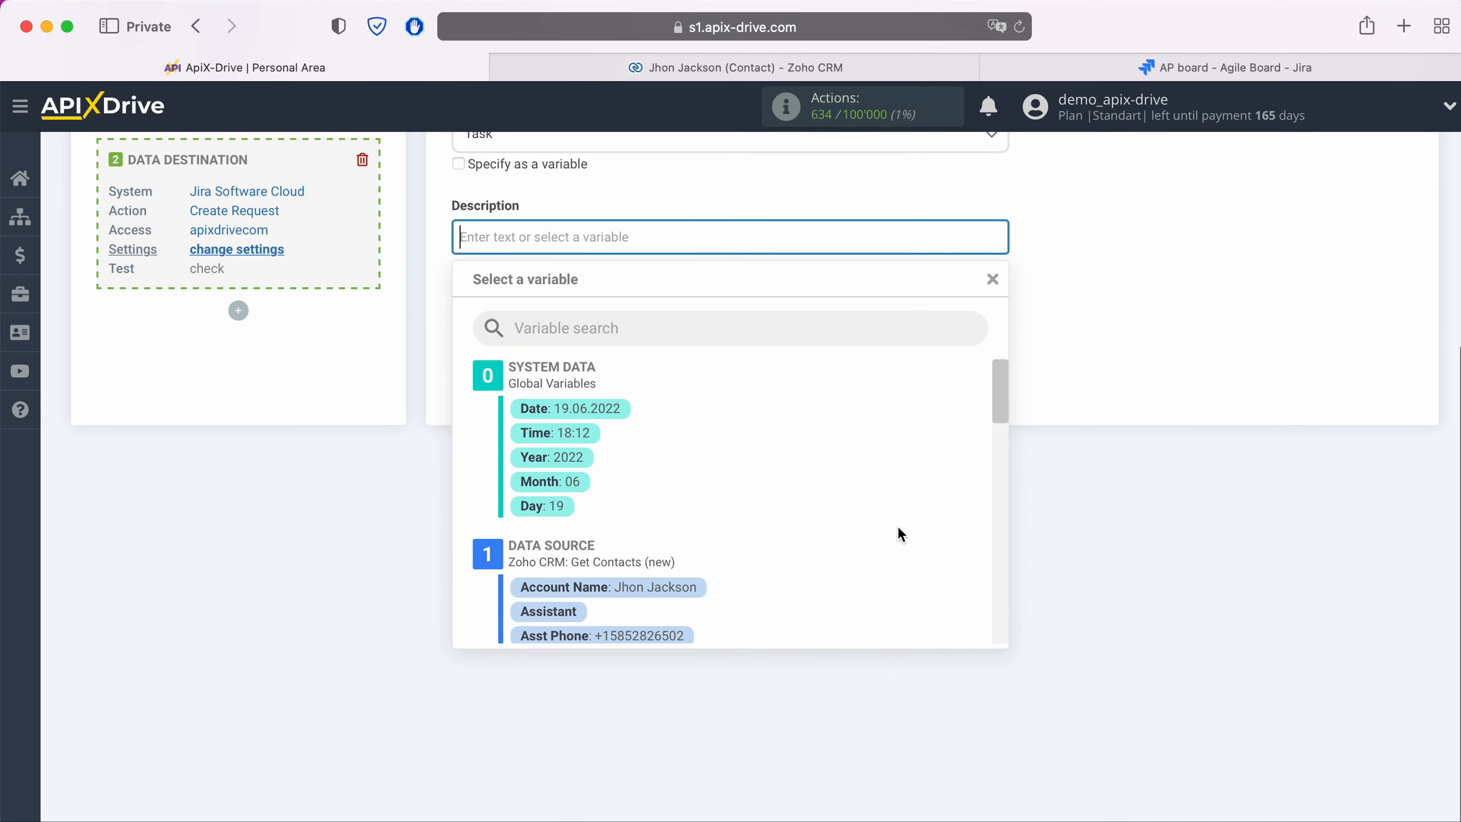
pyautogui.scroll(-5, 899, 528)
pyautogui.scroll(-3, 899, 529)
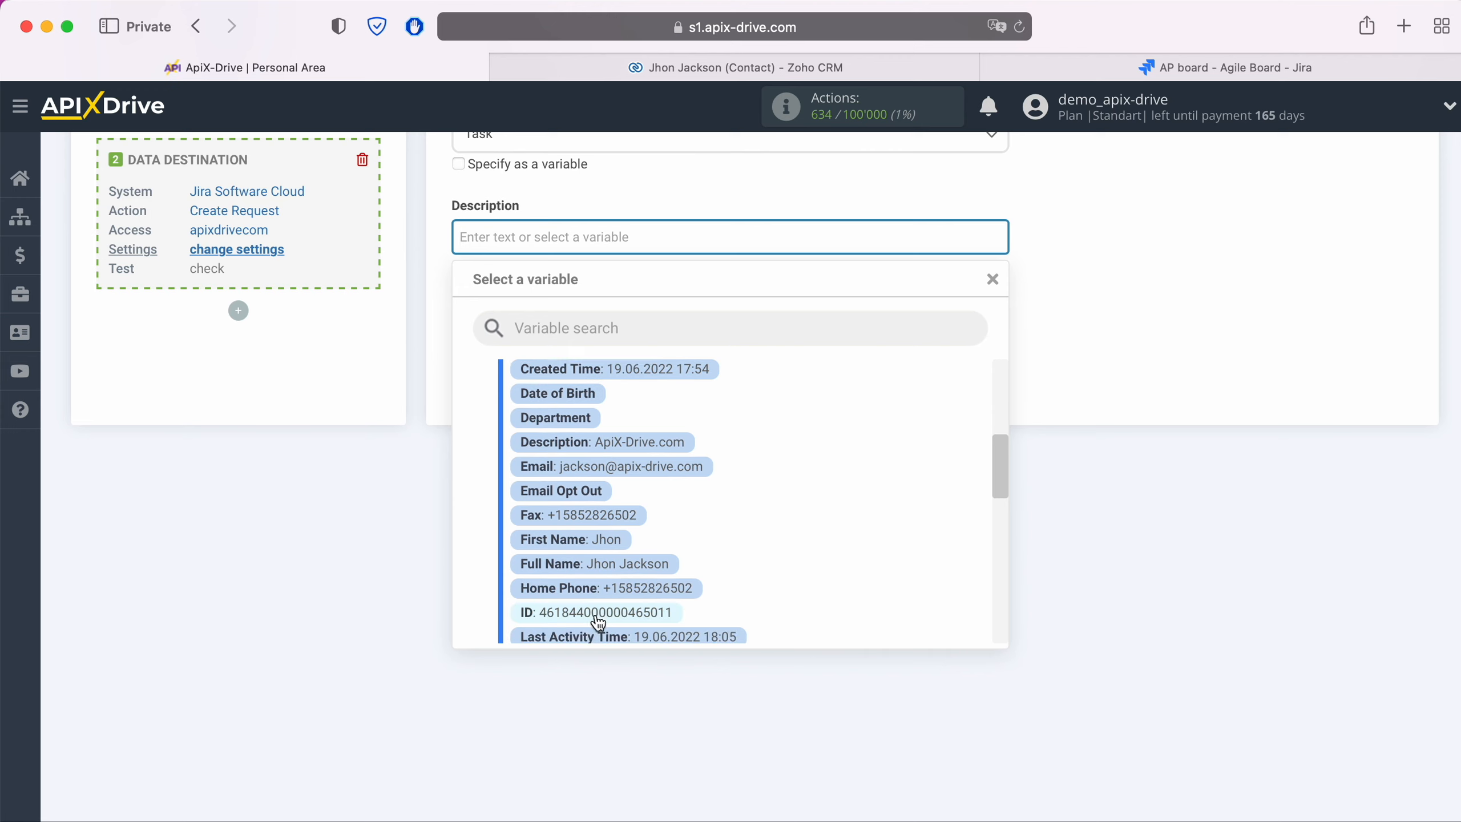
pyautogui.click(627, 565)
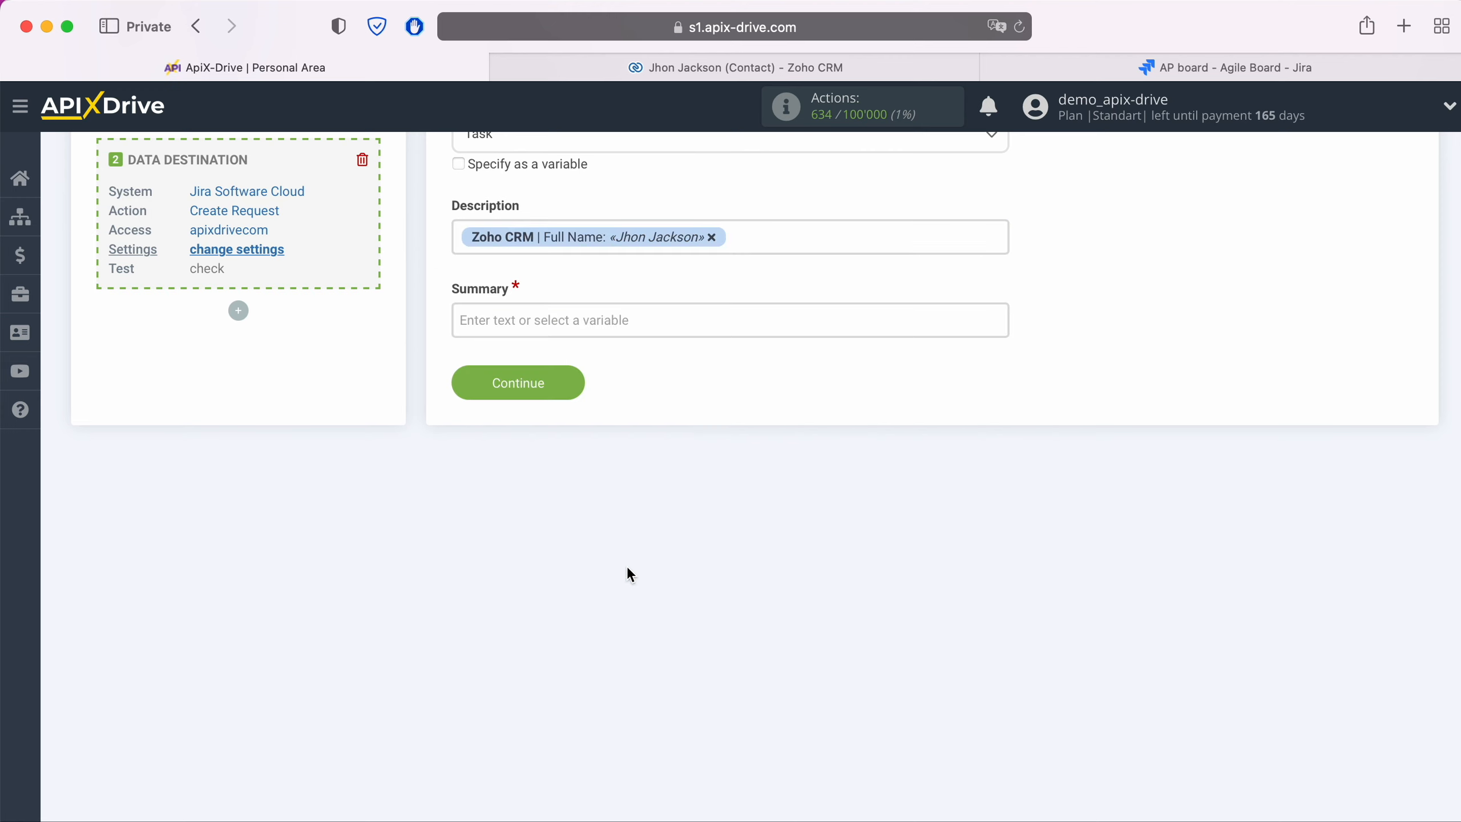
pyautogui.click(460, 236)
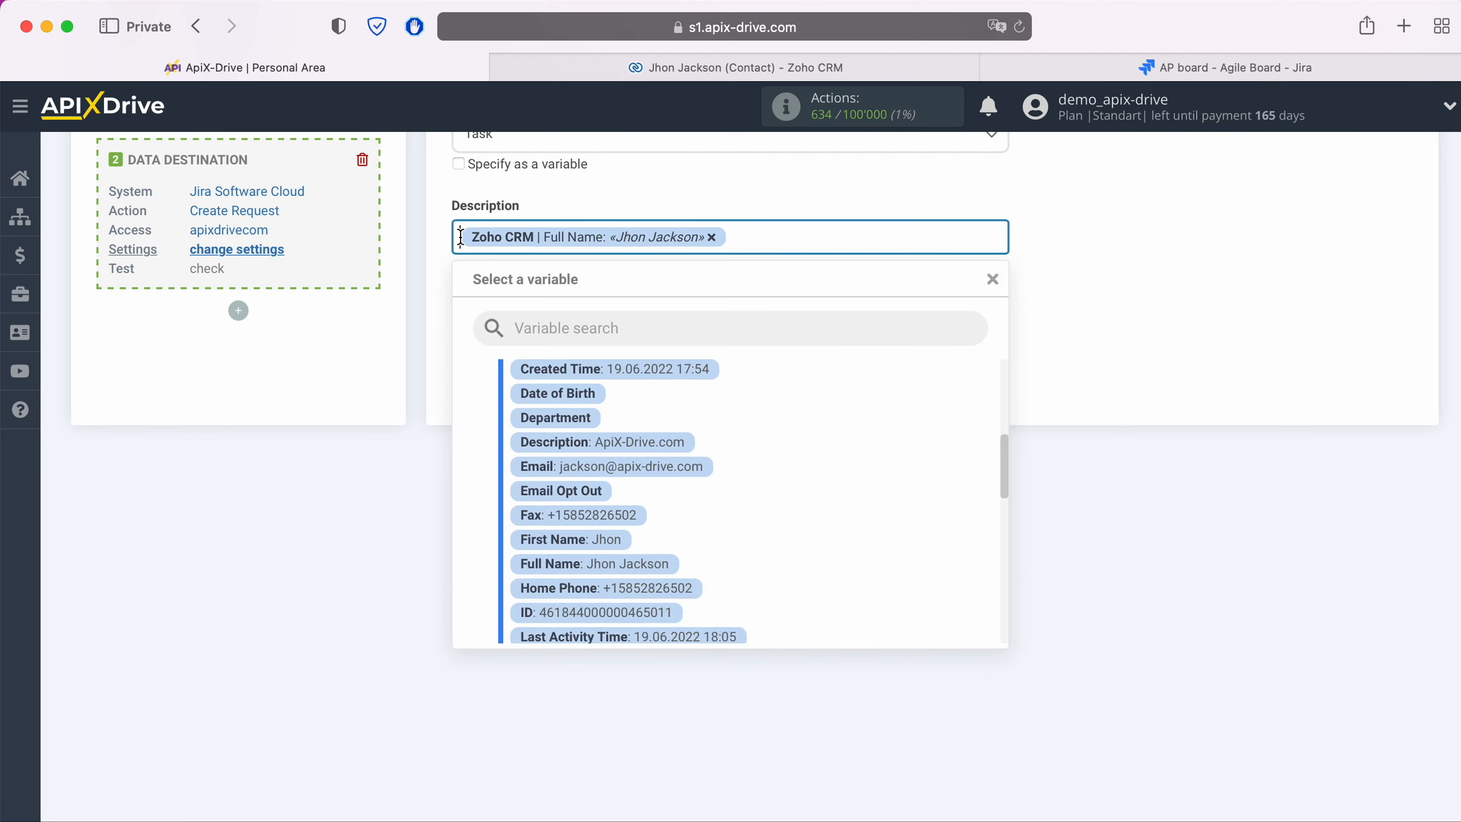
pyautogui.write('Name')
pyautogui.click(805, 239)
pyautogui.press('Return')
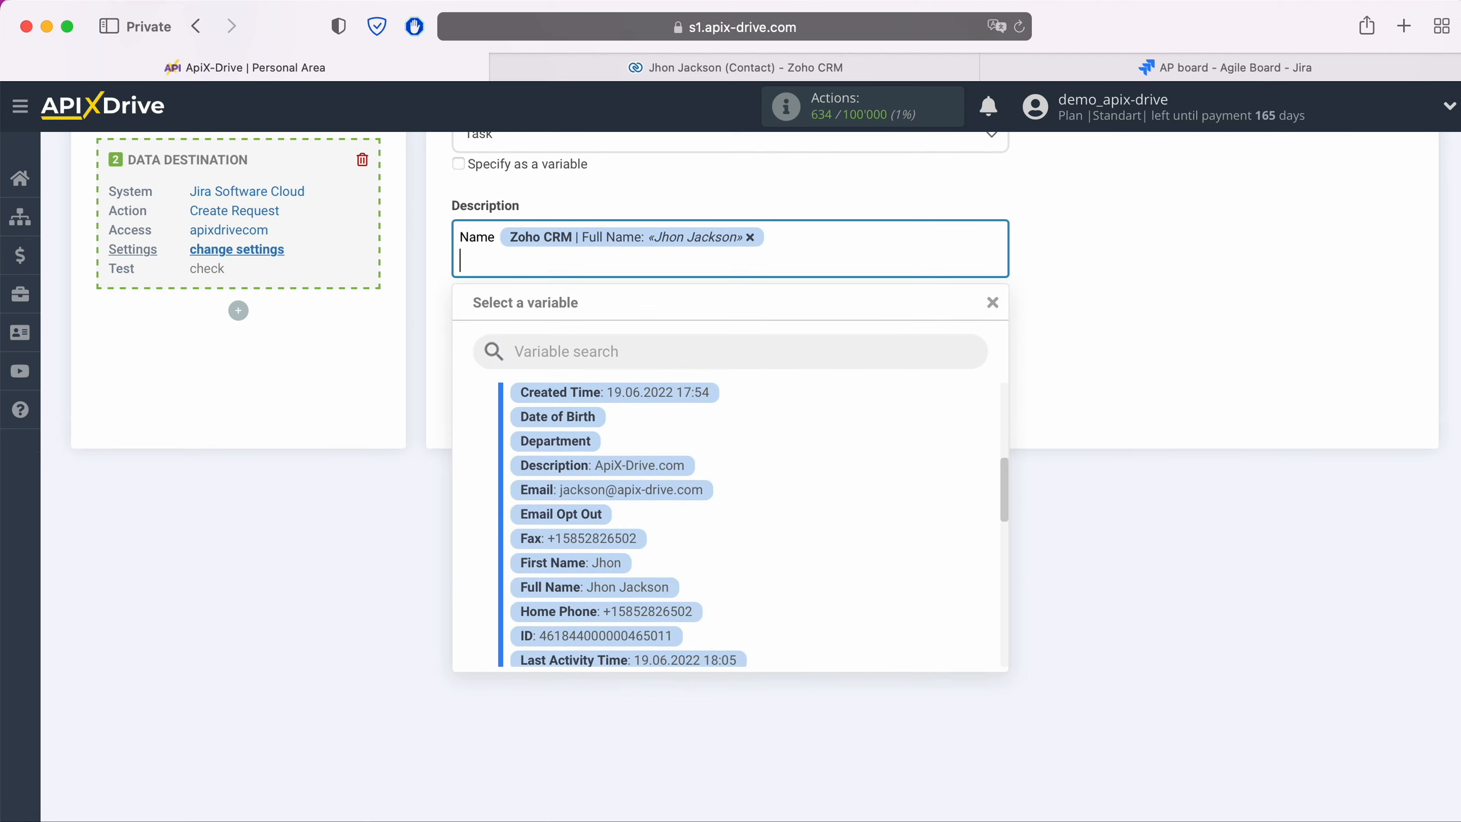
# - Add 'Phone' and 'Email' lines mapped to the contact's Home Phone and Email
pyautogui.write('Phone')
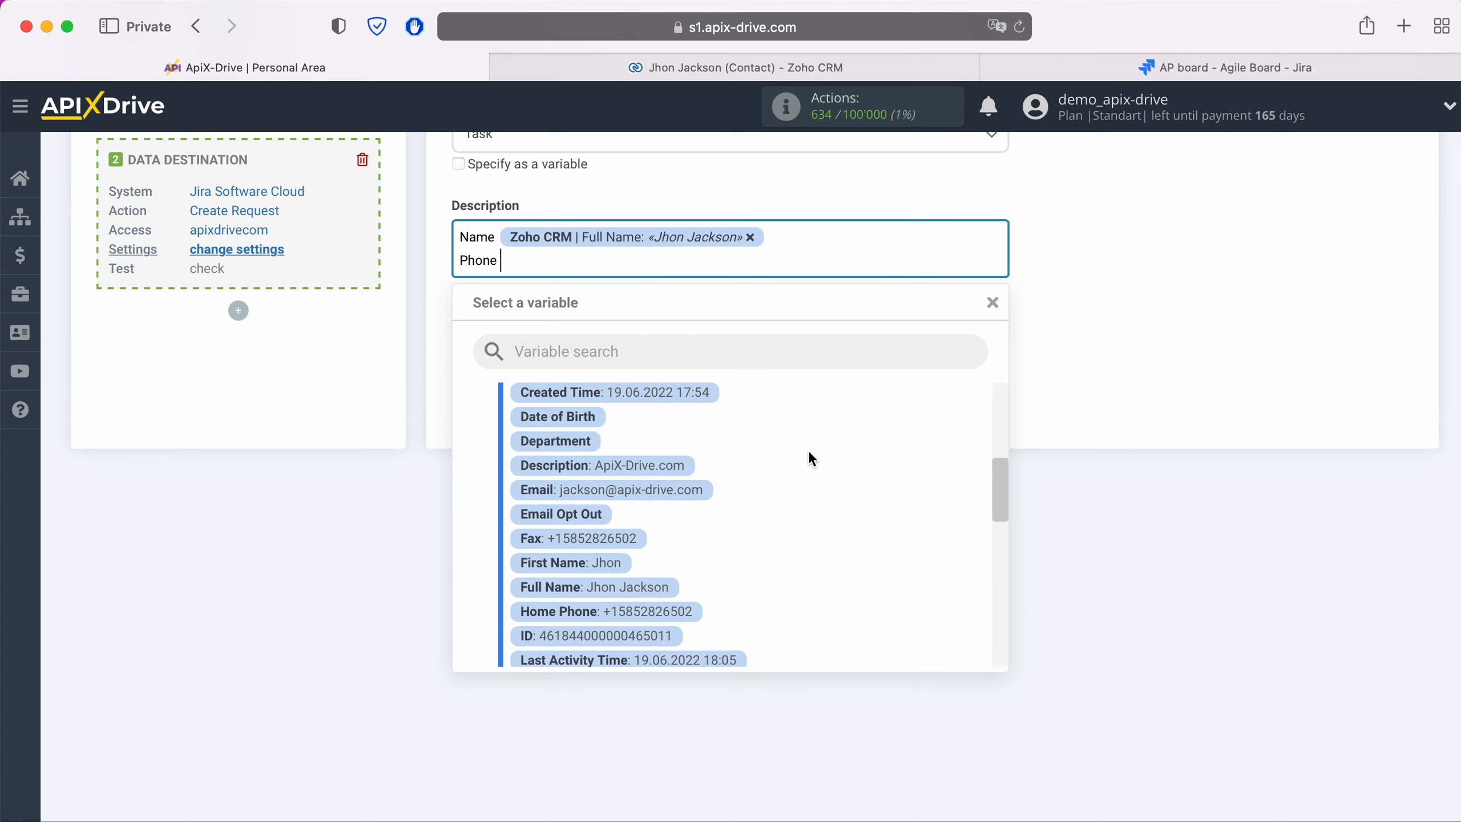
pyautogui.click(643, 610)
pyautogui.press('Return')
pyautogui.write('Email')
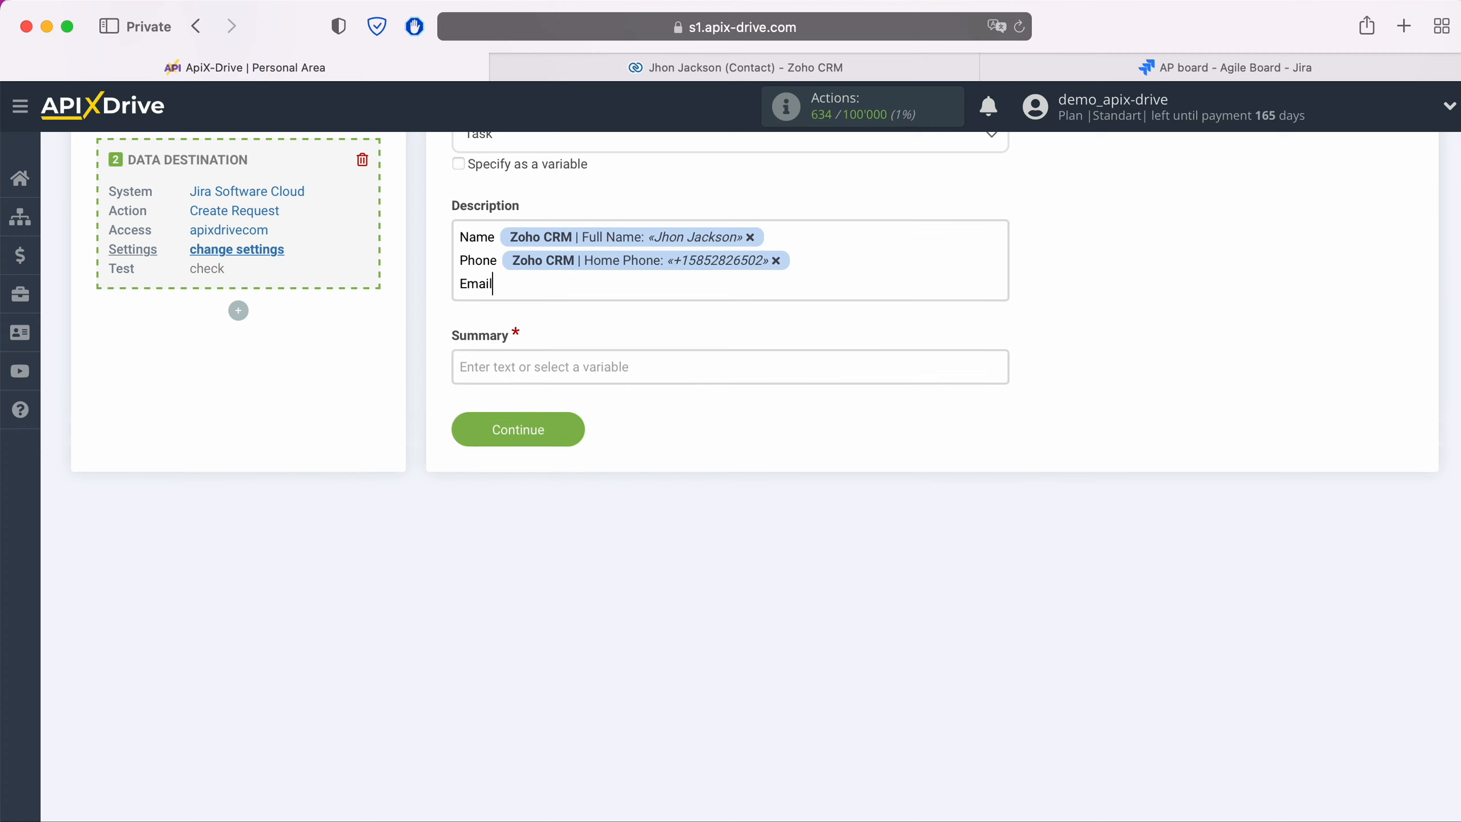
pyautogui.click(582, 286)
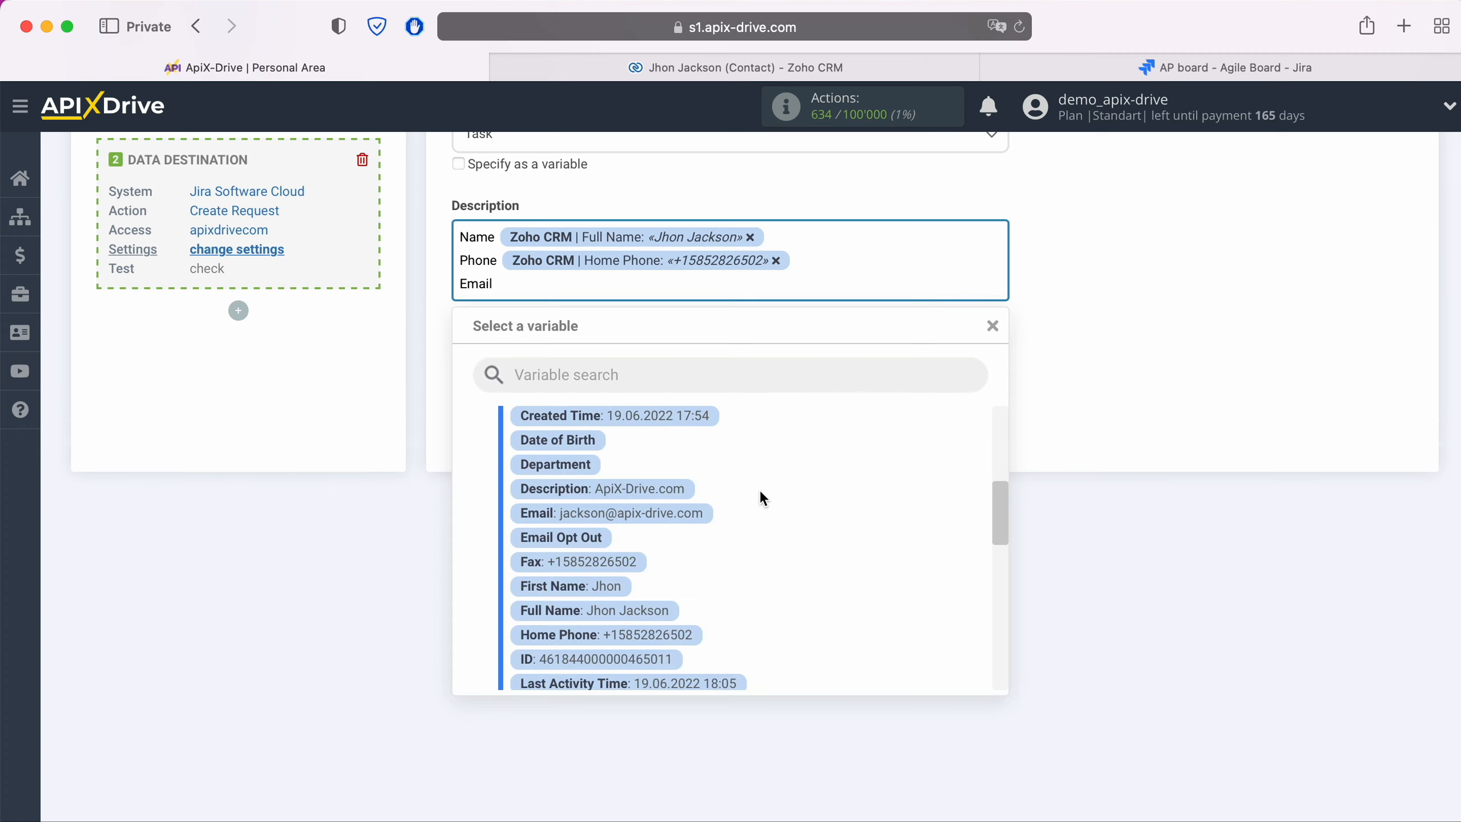
pyautogui.scroll(1, 760, 489)
pyautogui.scroll(2, 760, 496)
pyautogui.click(686, 597)
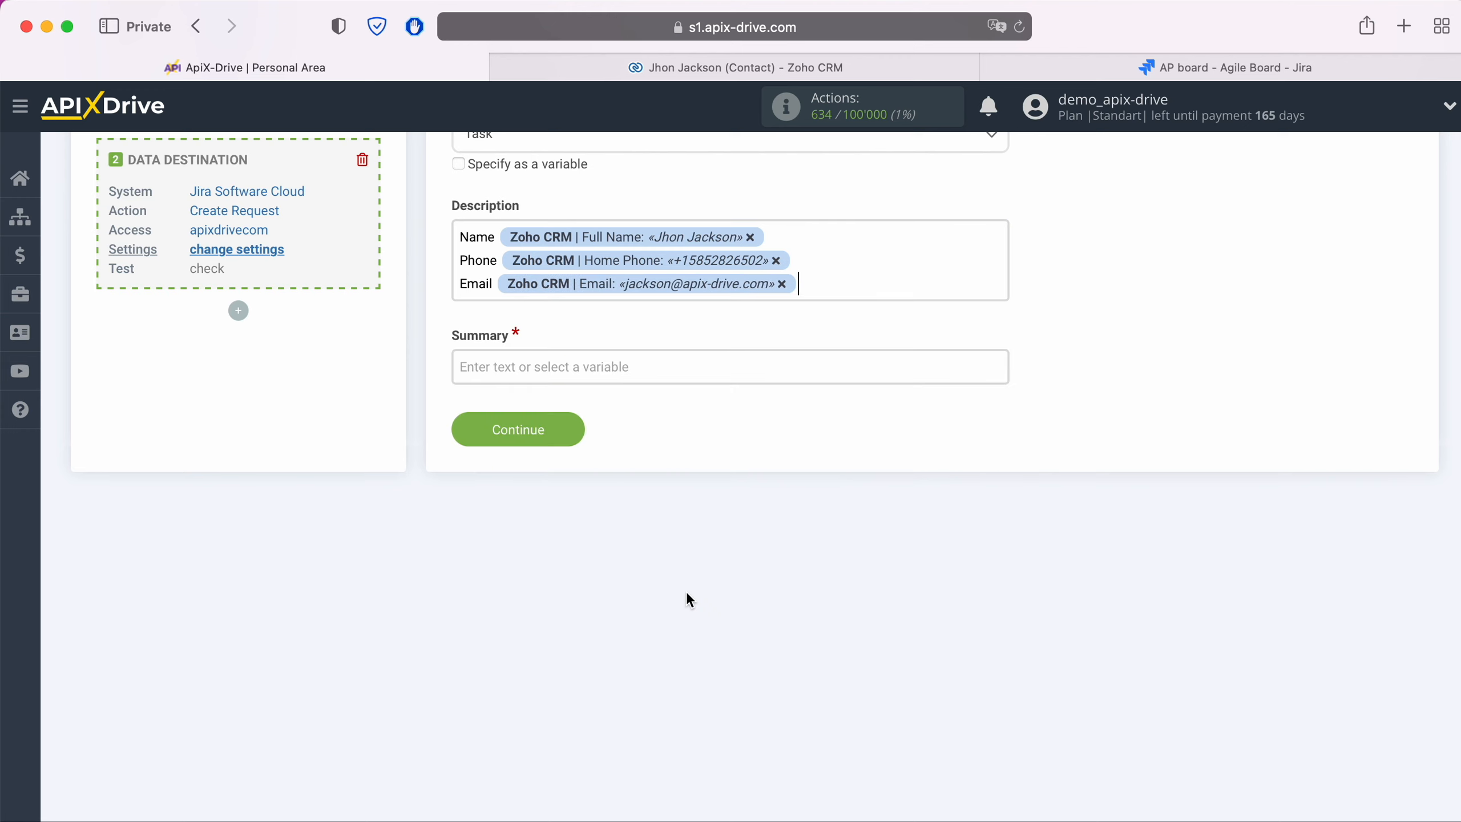
pyautogui.press('Return')
# - Add 'Web' and 'Date' lines mapped to the contact's Description and Created Time
pyautogui.write('Web')
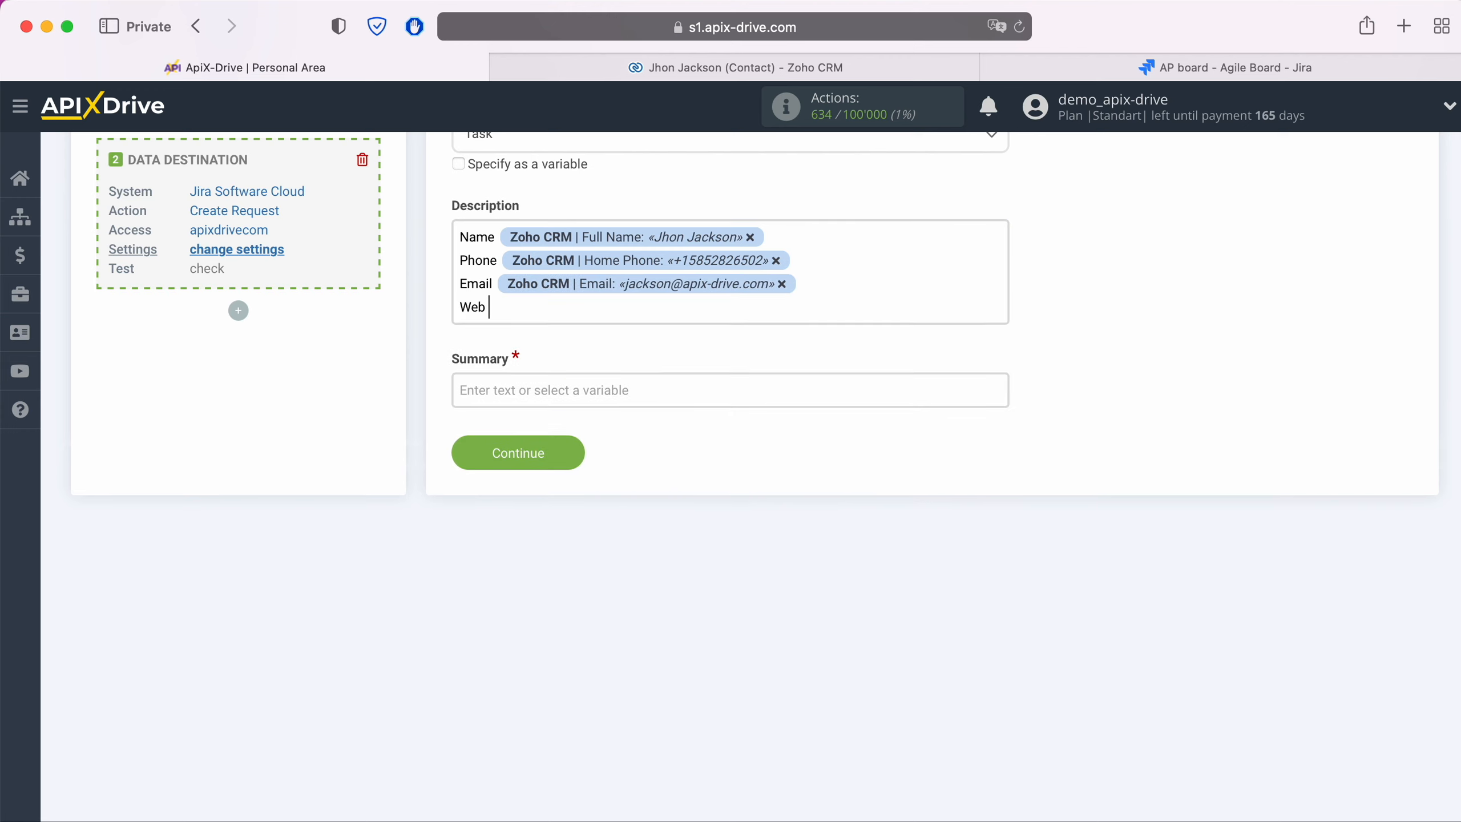
pyautogui.click(633, 297)
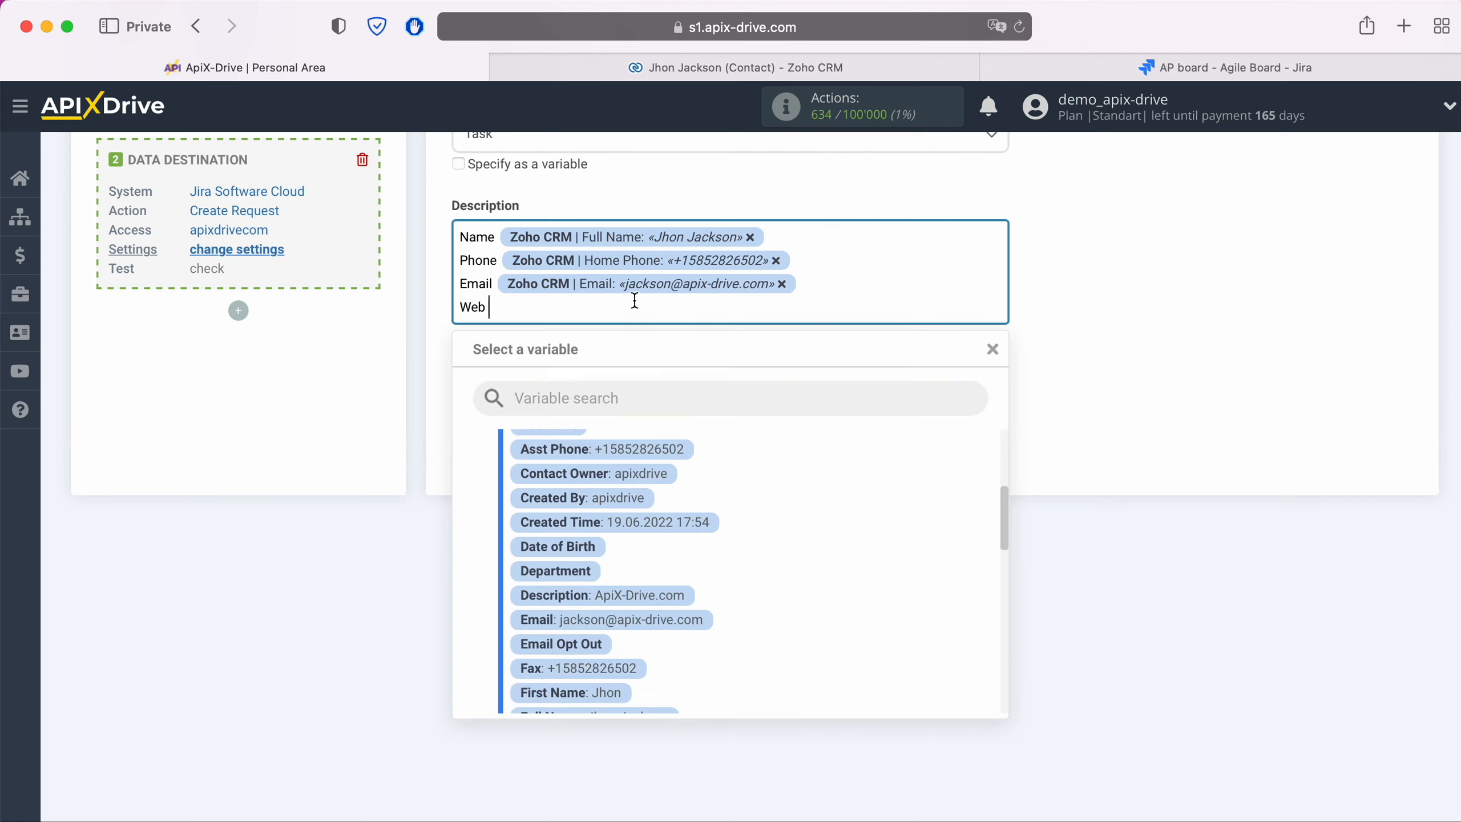
pyautogui.click(662, 597)
pyautogui.press('Return')
pyautogui.write('Date')
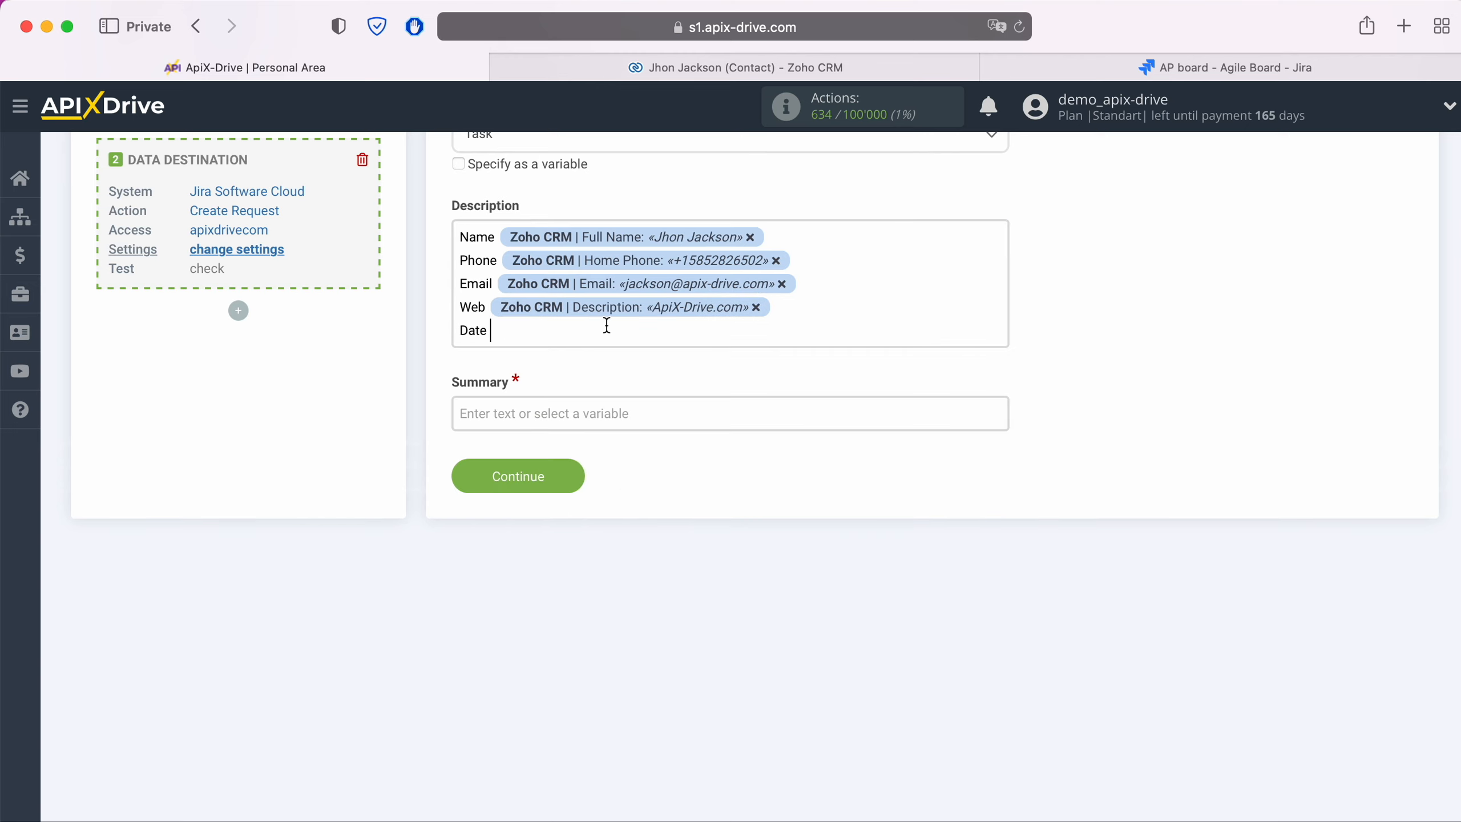
pyautogui.click(604, 324)
pyautogui.click(667, 545)
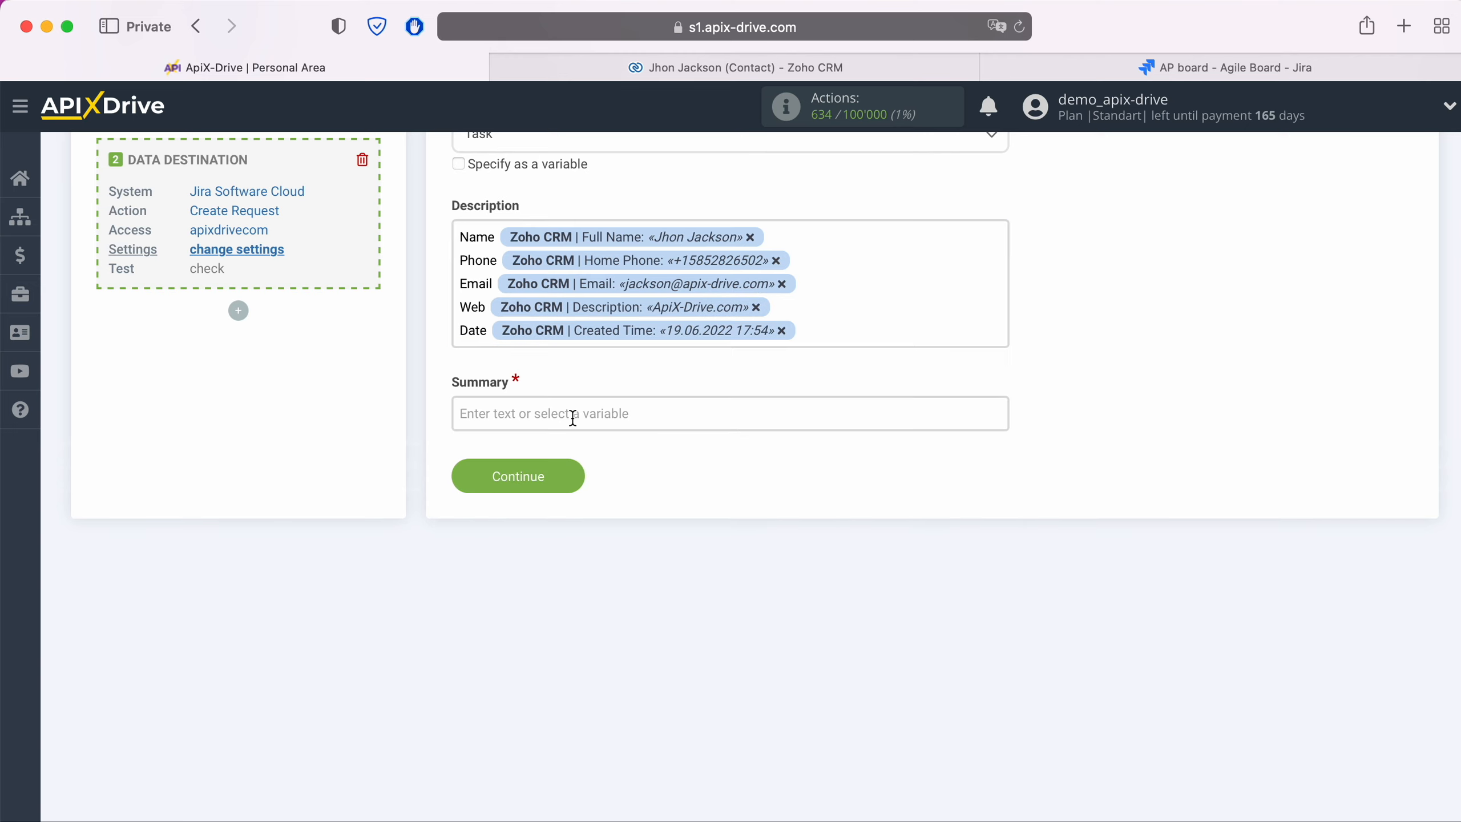
pyautogui.click(573, 415)
# - Enter Summary 'New Contact from ZohoCRM' followed by the contact's Full Name variable
pyautogui.write('N')
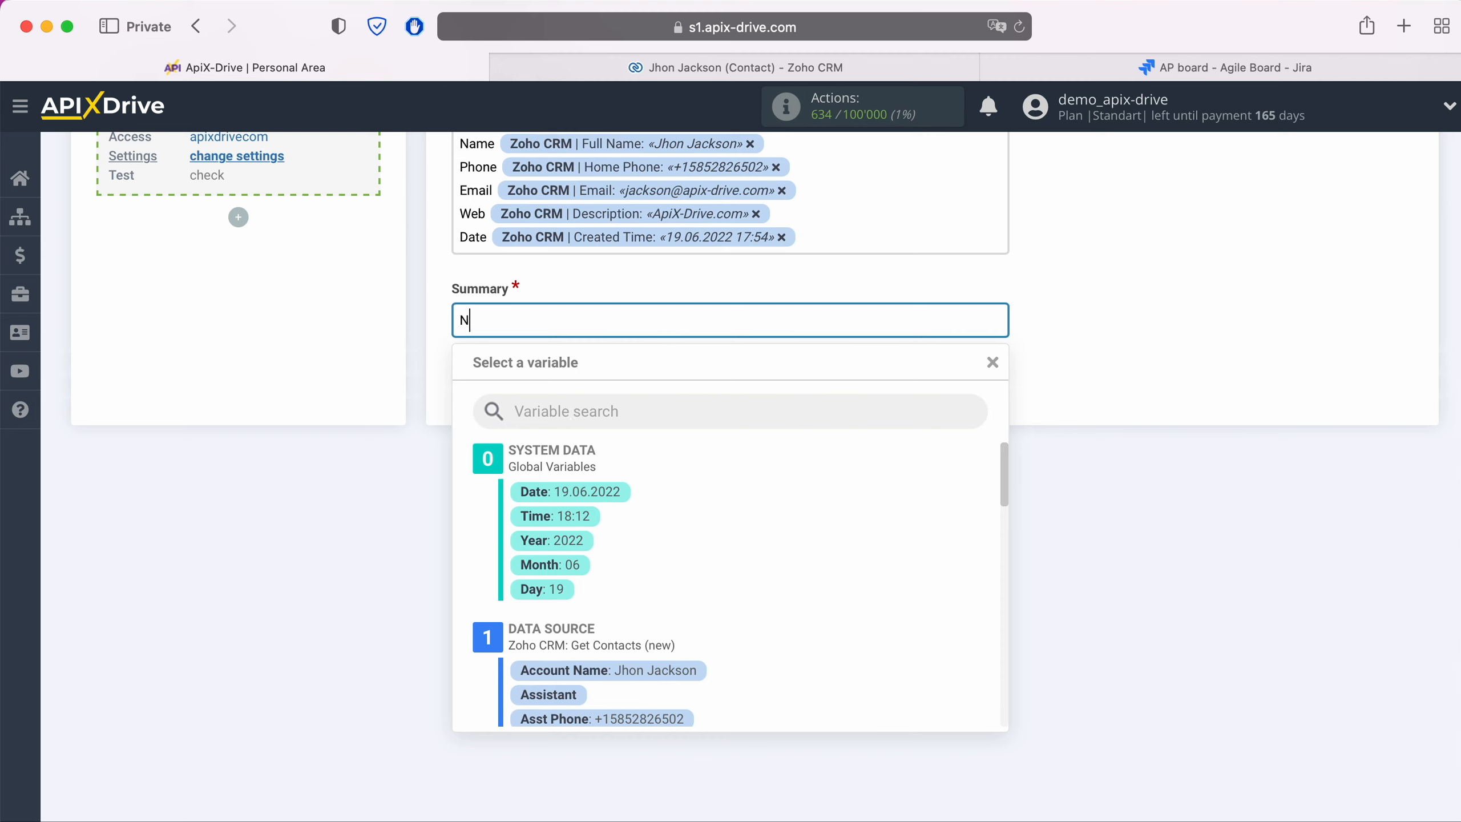
pyautogui.write('ew Contact from ZohoCRM')
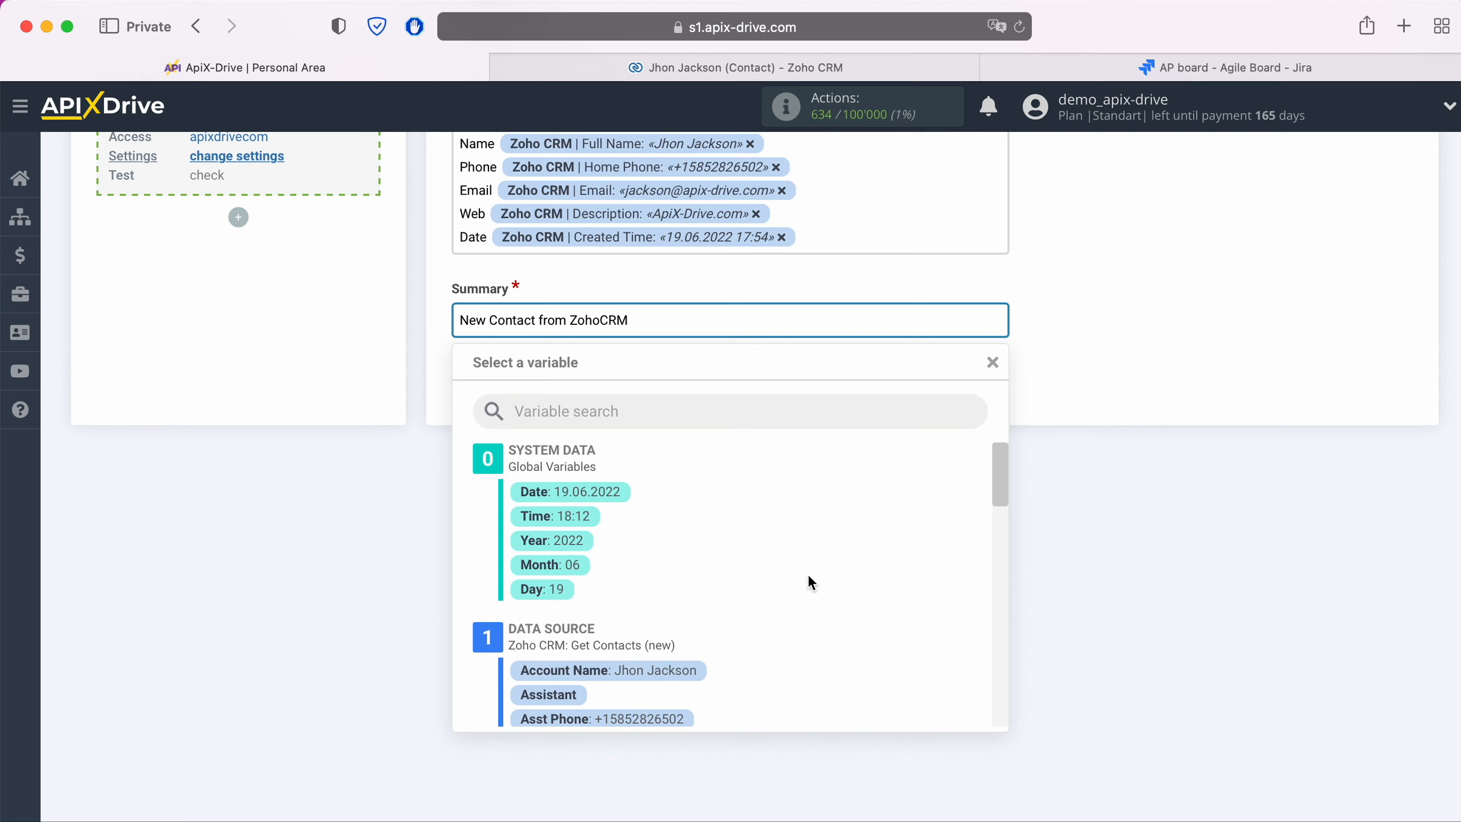
pyautogui.scroll(-10, 808, 573)
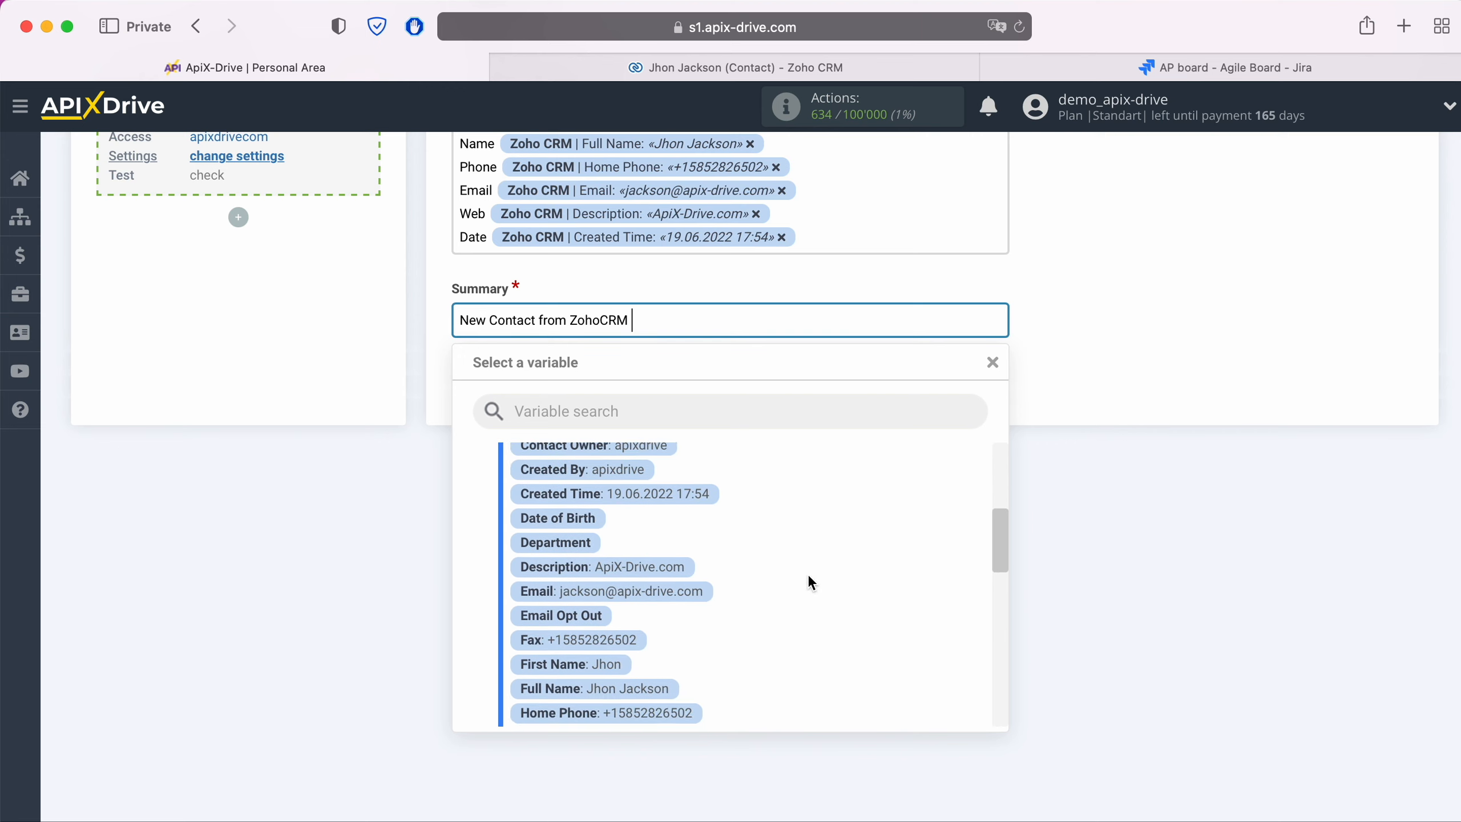
pyautogui.scroll(-5, 808, 582)
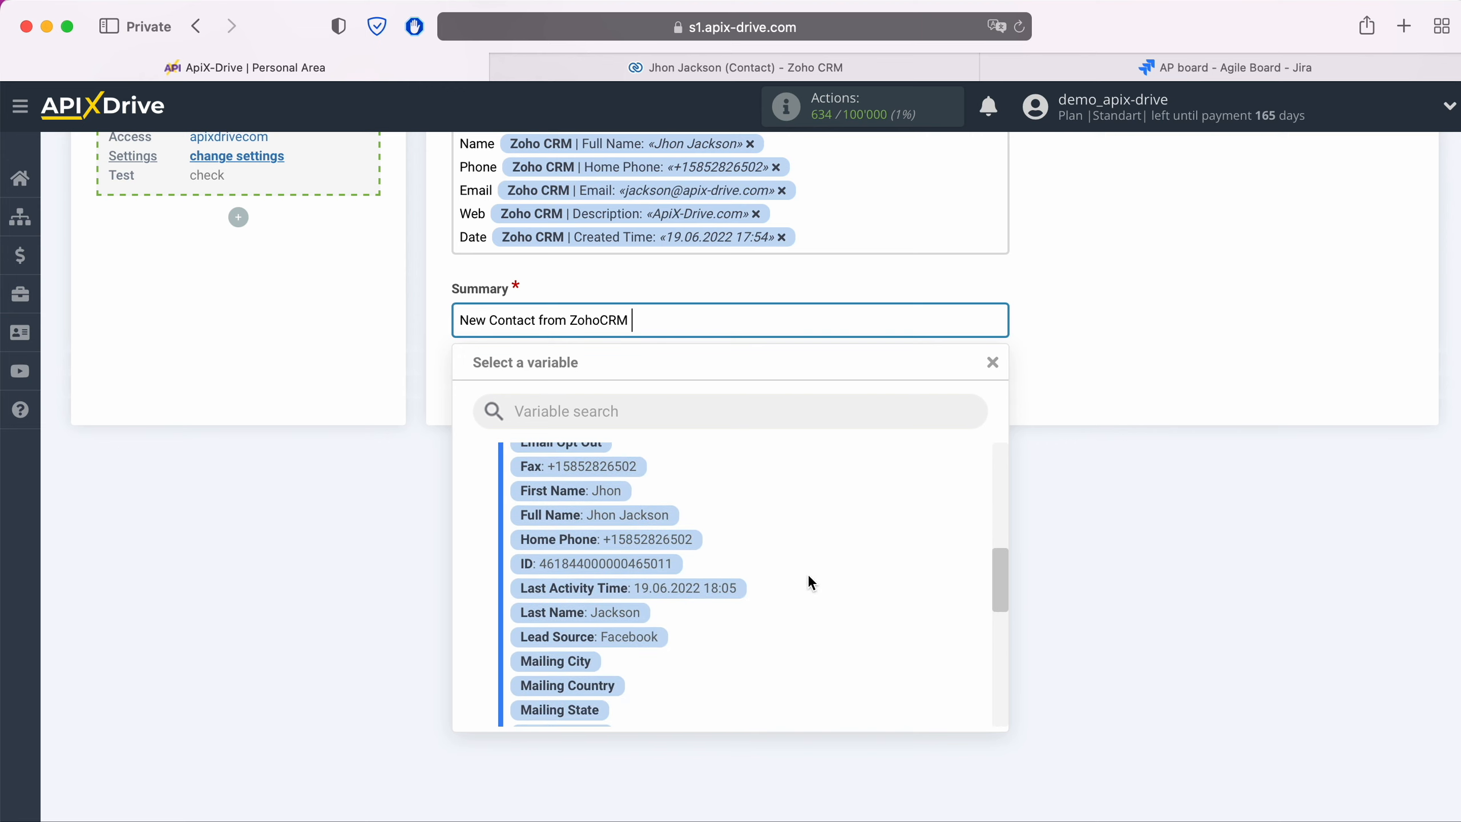
pyautogui.click(651, 513)
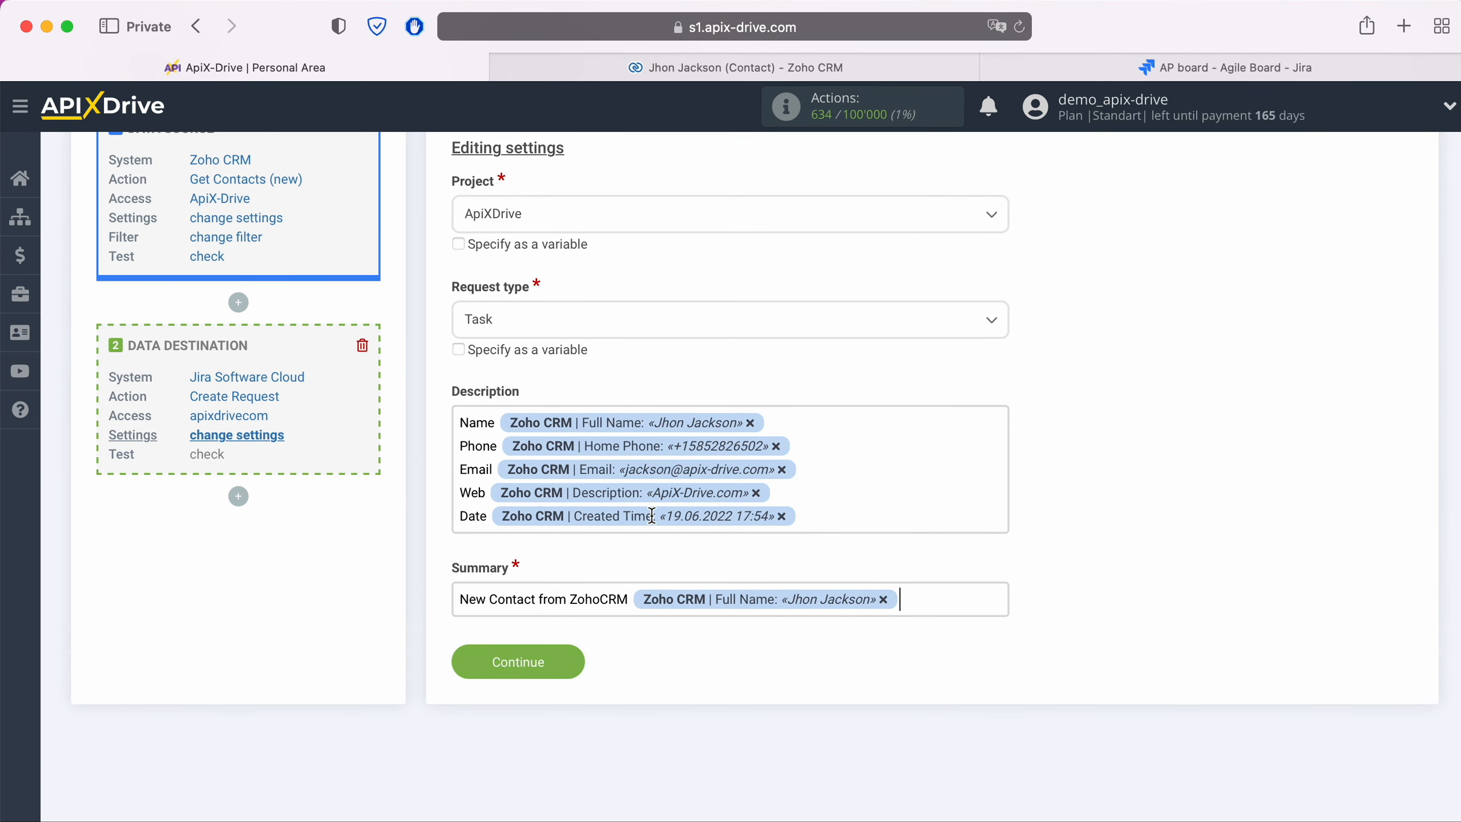
# - Save the Jira request settings and send test data, creating issue AP-4
pyautogui.click(573, 662)
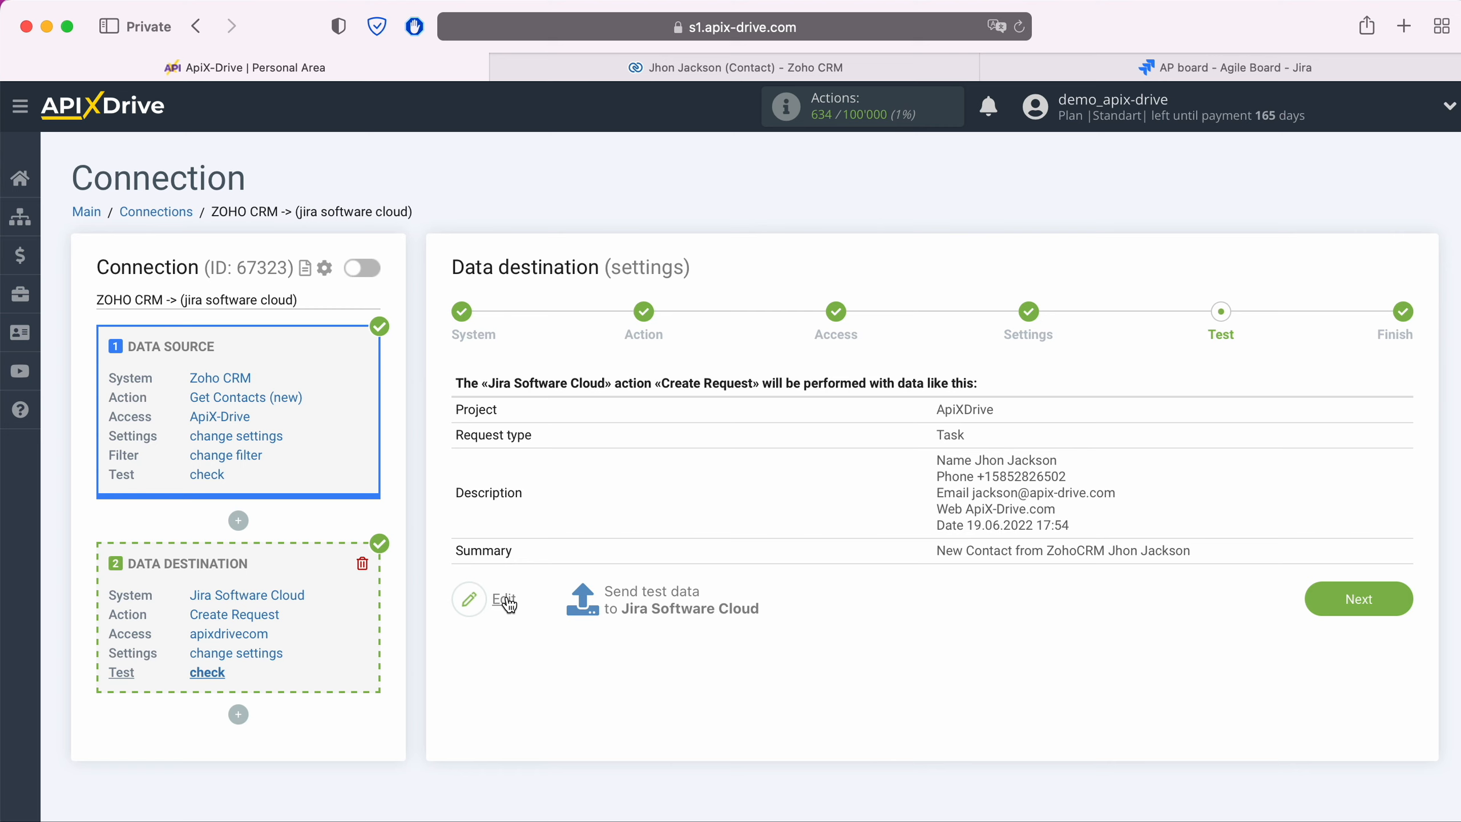
pyautogui.click(651, 589)
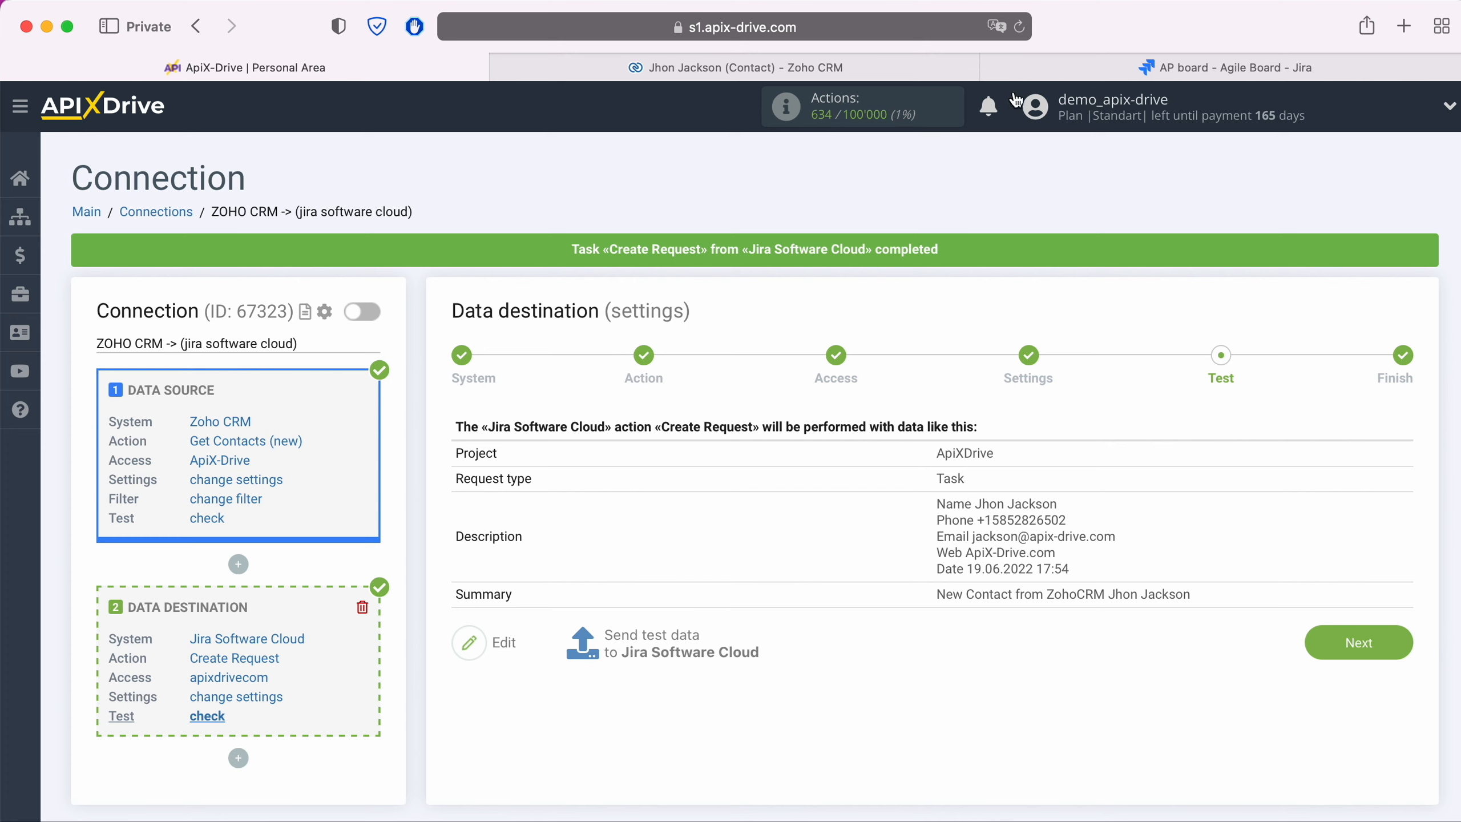
pyautogui.click(1040, 68)
# - Reload the Jira board, check AP-4's description for the contact's details, then return to ApiX-Drive
pyautogui.click(1019, 29)
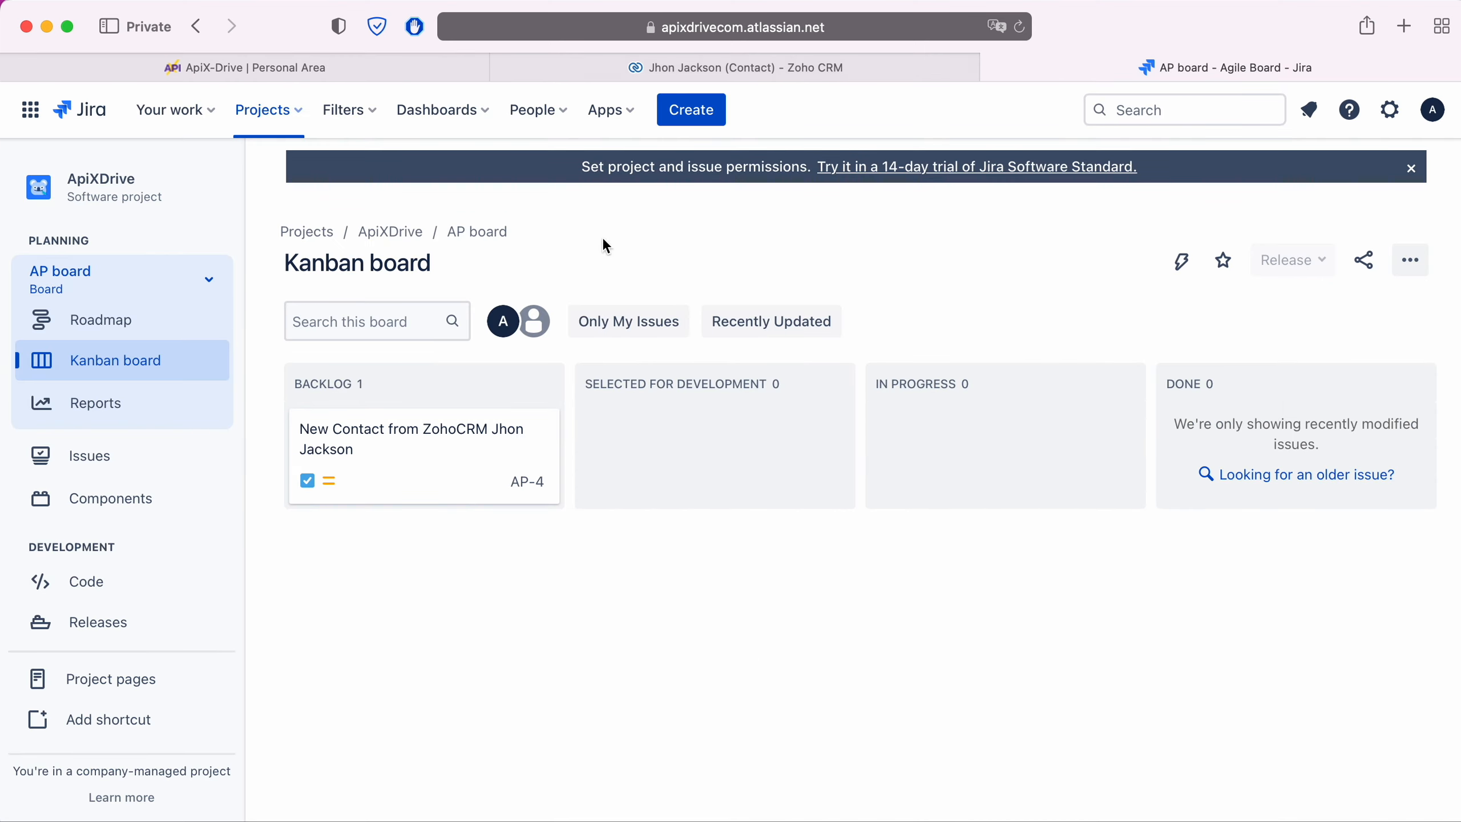
pyautogui.click(410, 433)
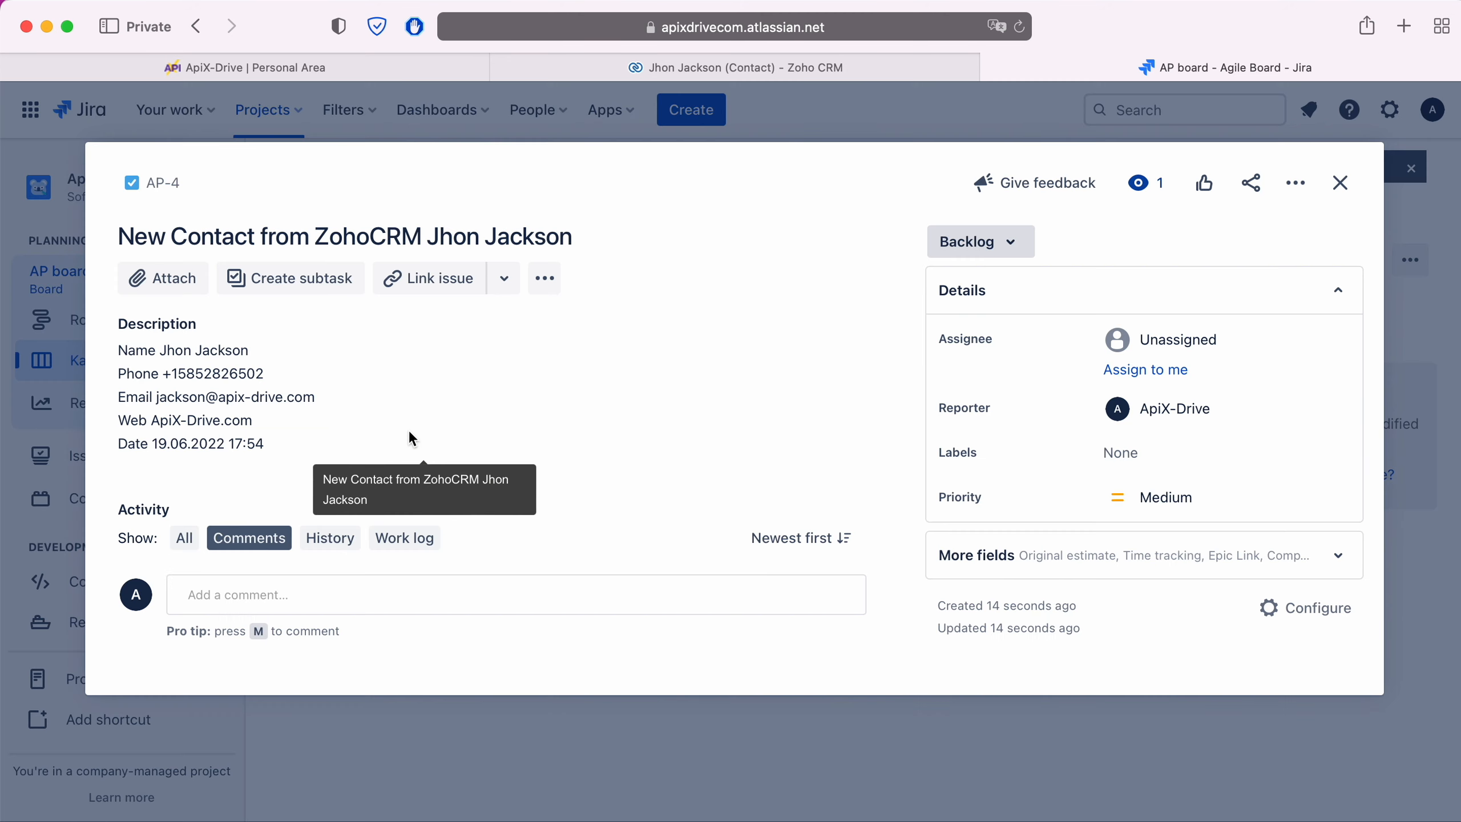
pyautogui.click(409, 432)
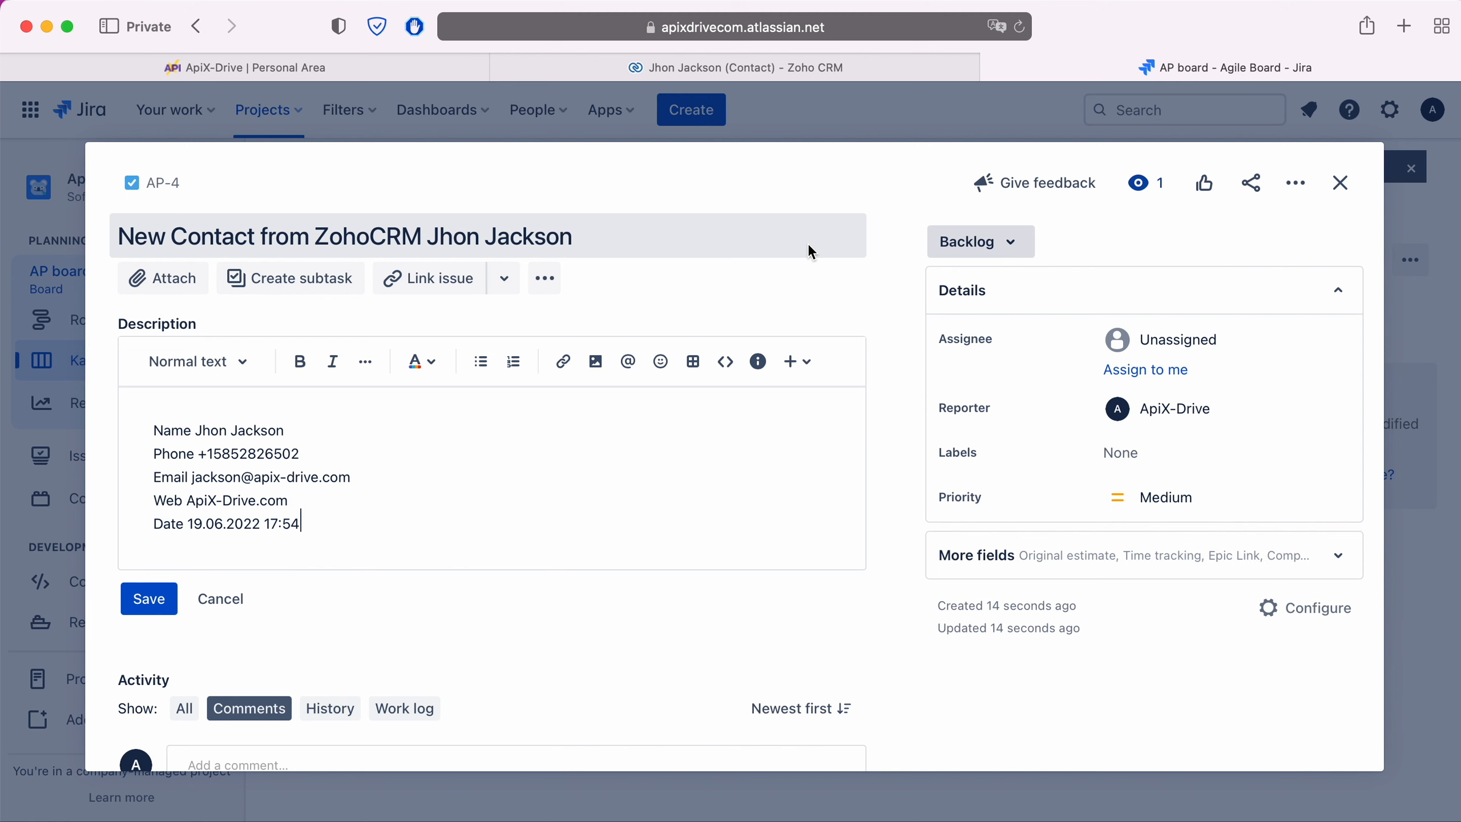
pyautogui.click(403, 65)
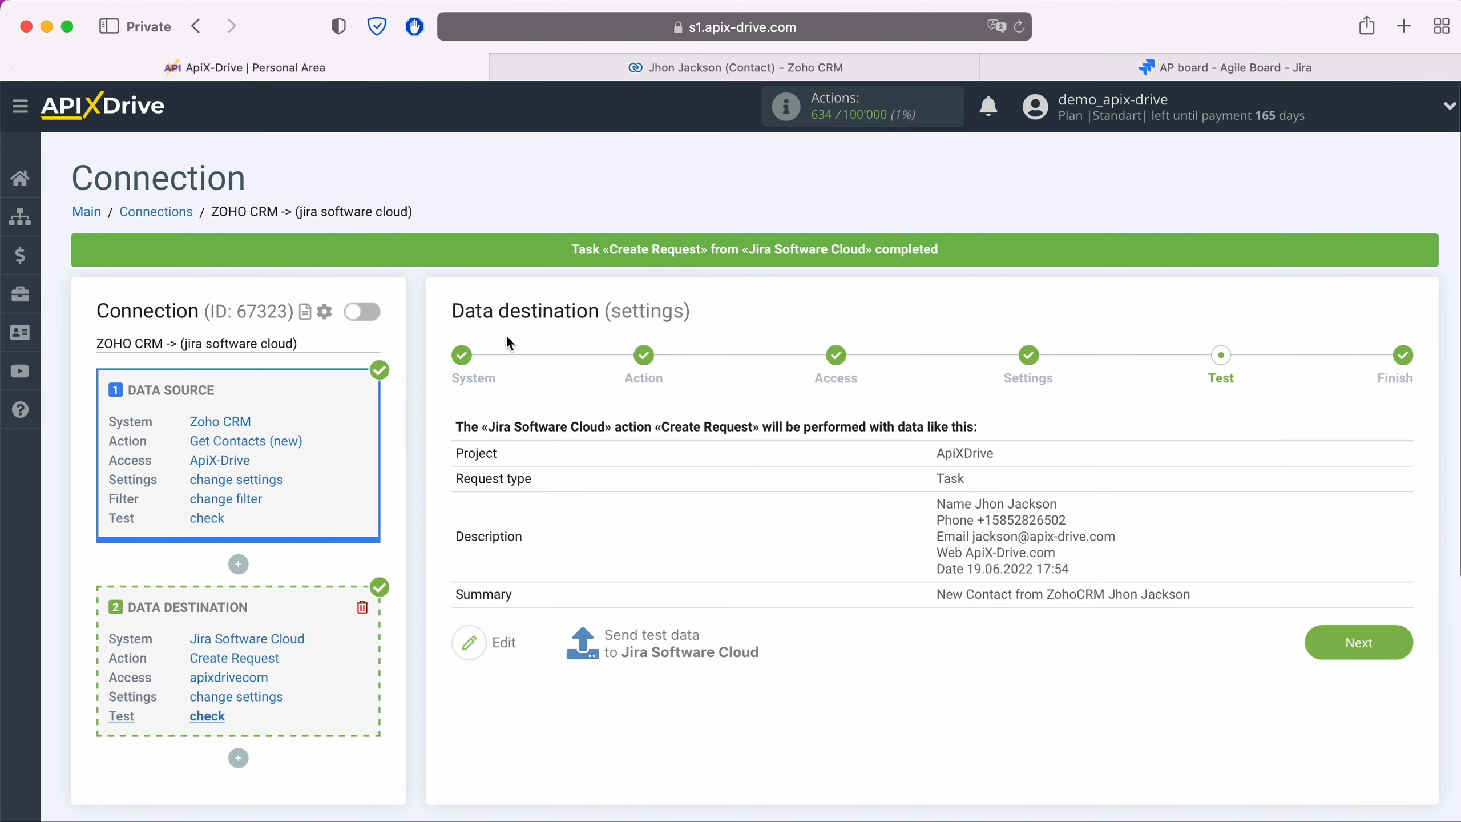
# - Complete the Zoho CRM to Jira connection, enable auto-update, and set a 5-minute update interval
pyautogui.click(1318, 638)
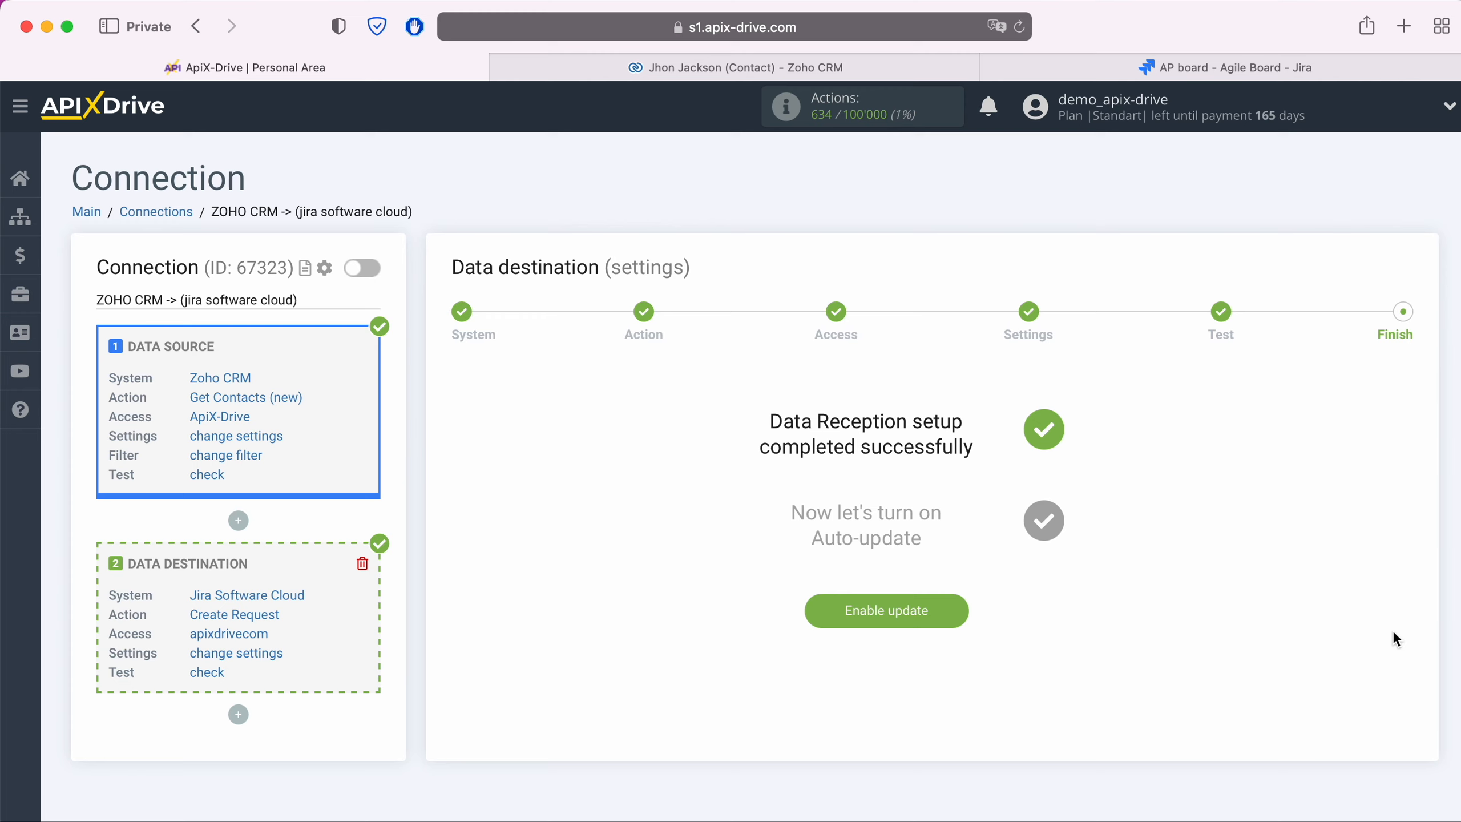
pyautogui.click(956, 610)
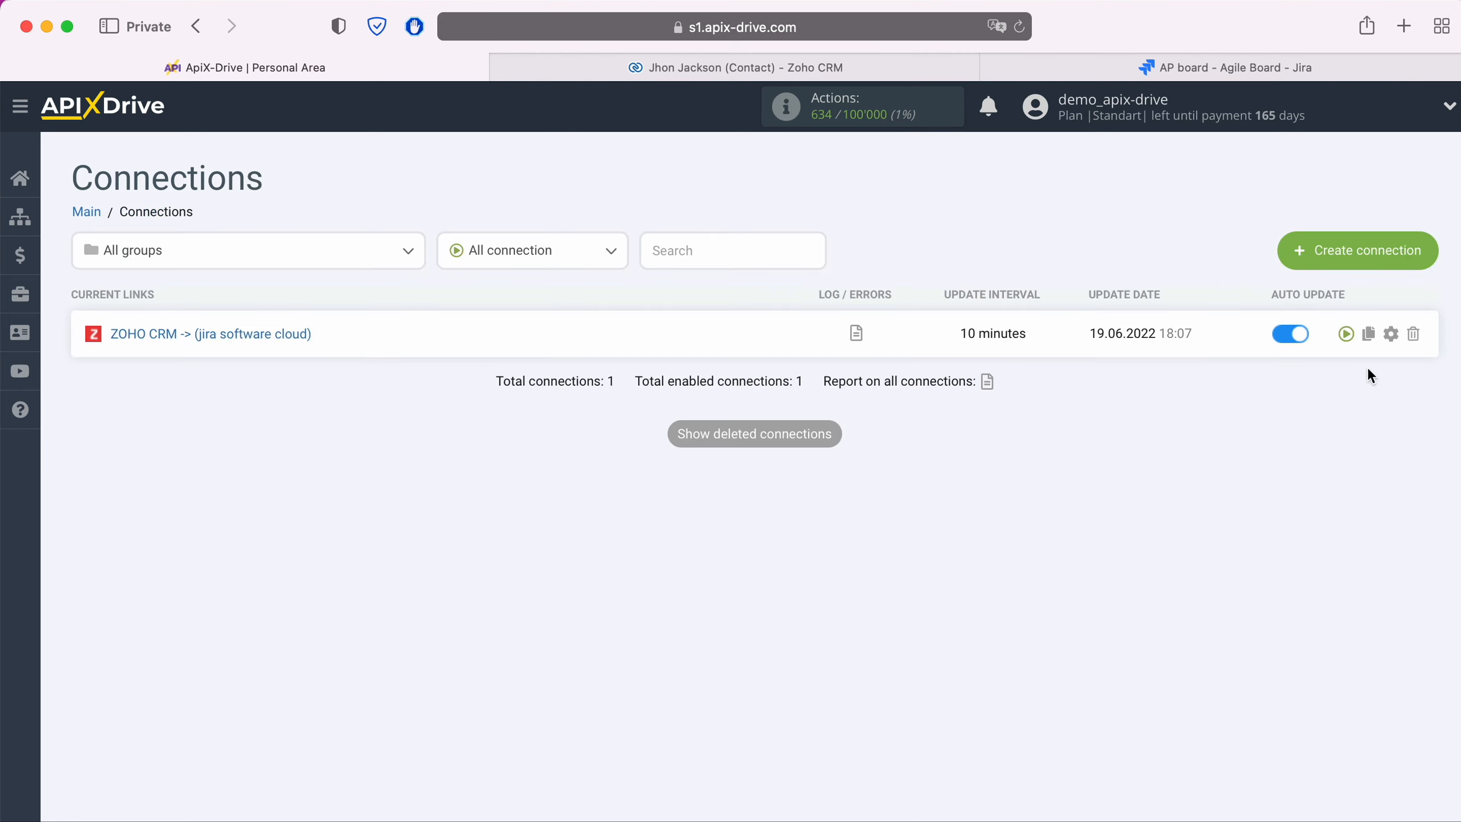
pyautogui.click(1392, 334)
pyautogui.click(863, 479)
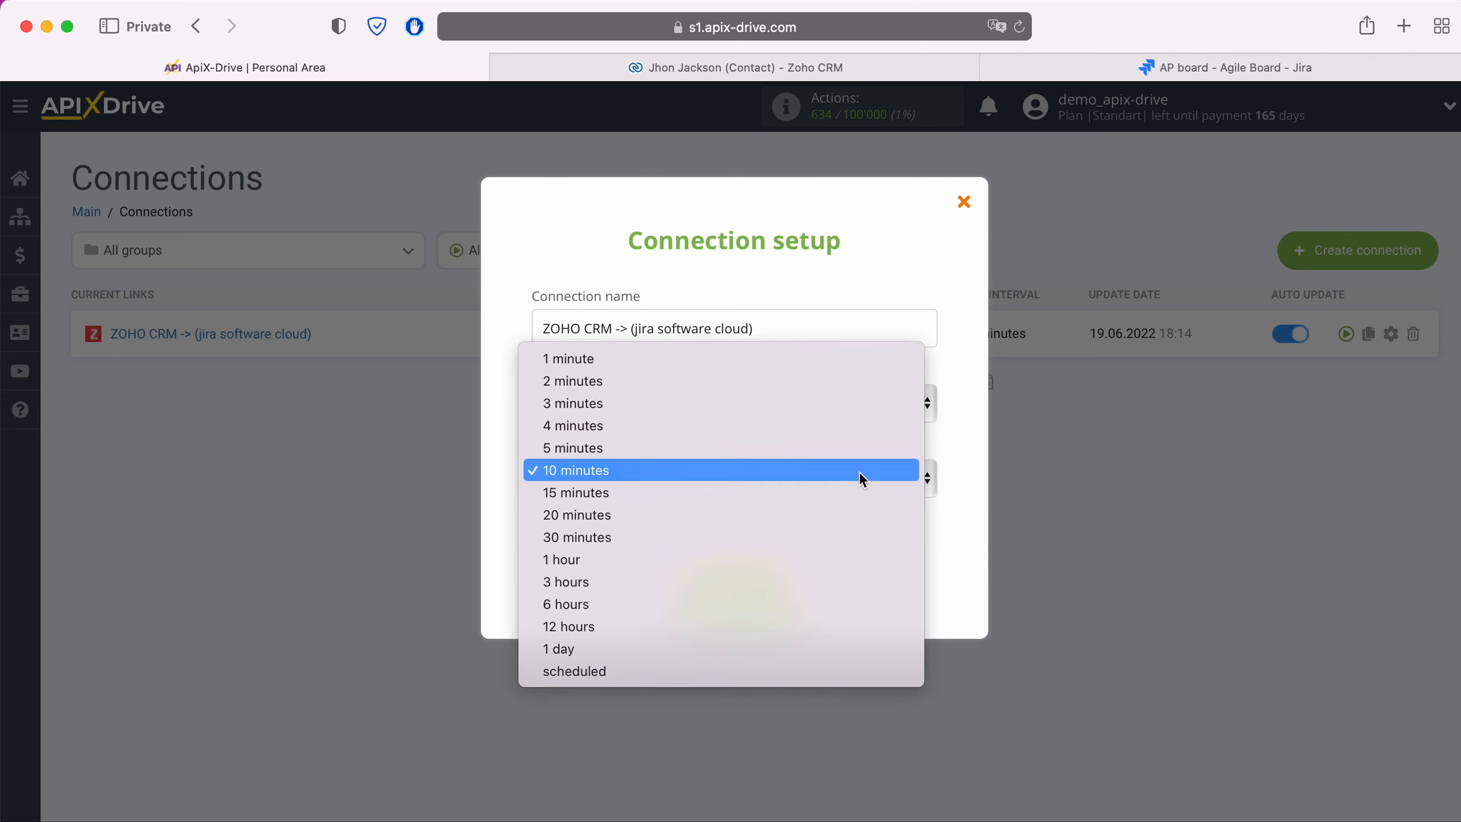
pyautogui.click(757, 449)
pyautogui.click(788, 589)
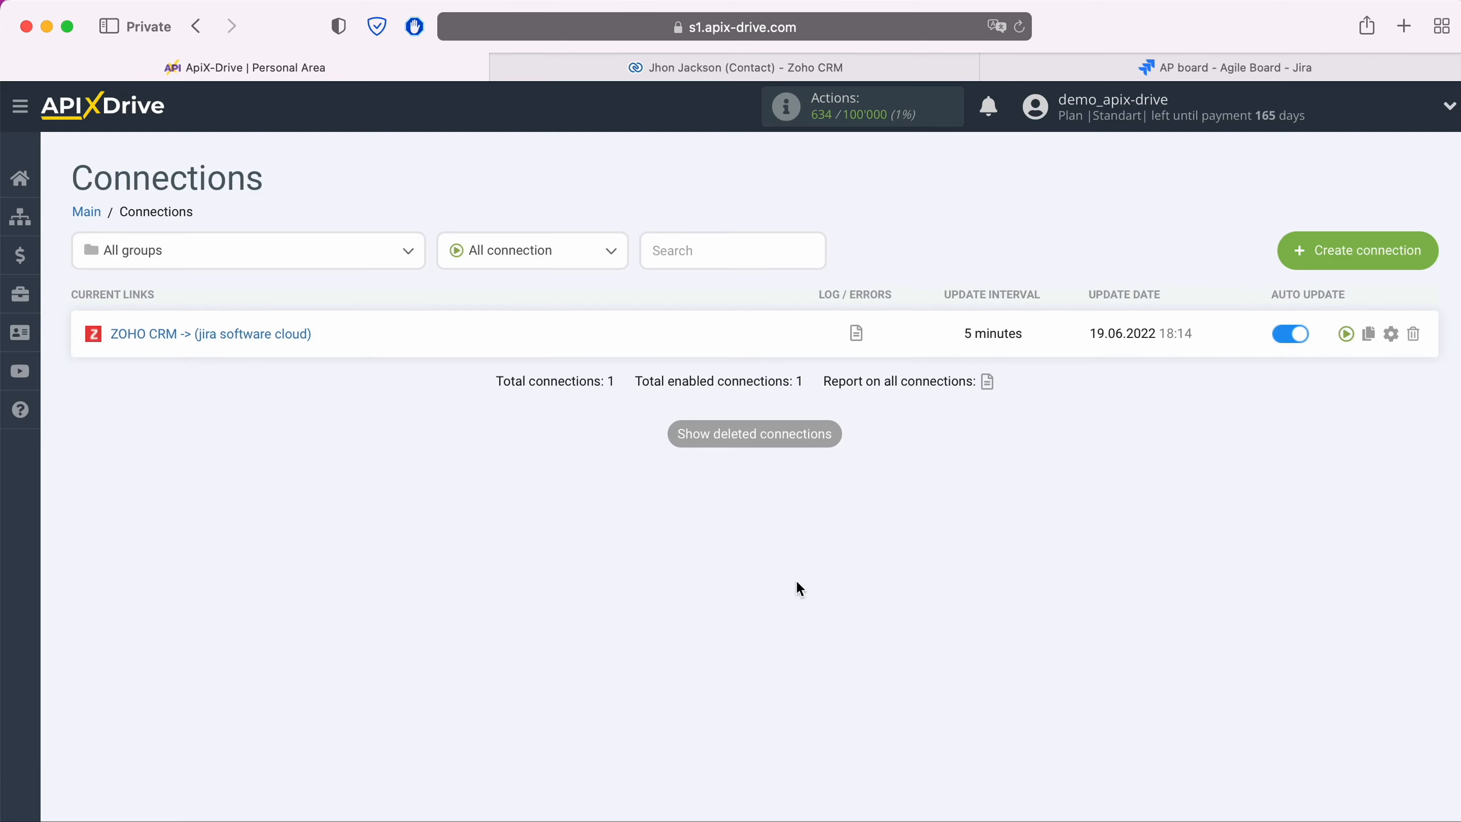